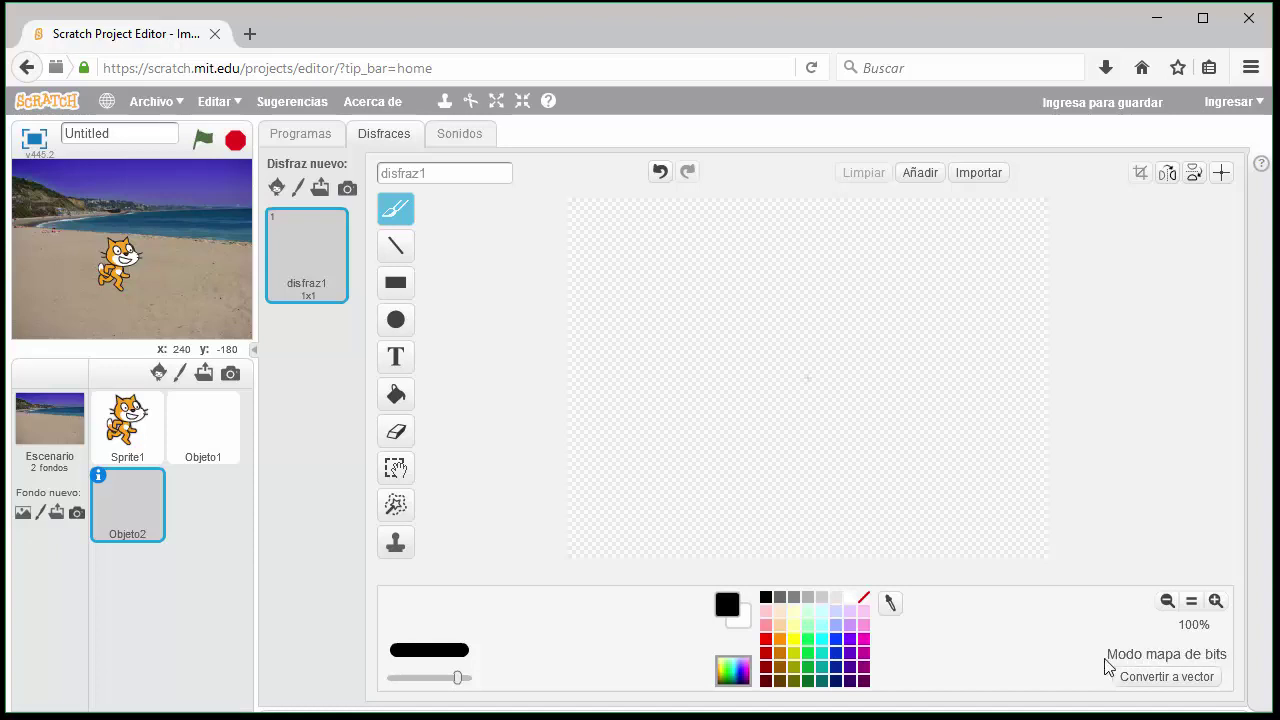
# - Convert the empty costume to vector mode and back to bitmap mode
pyautogui.click(1162, 678)
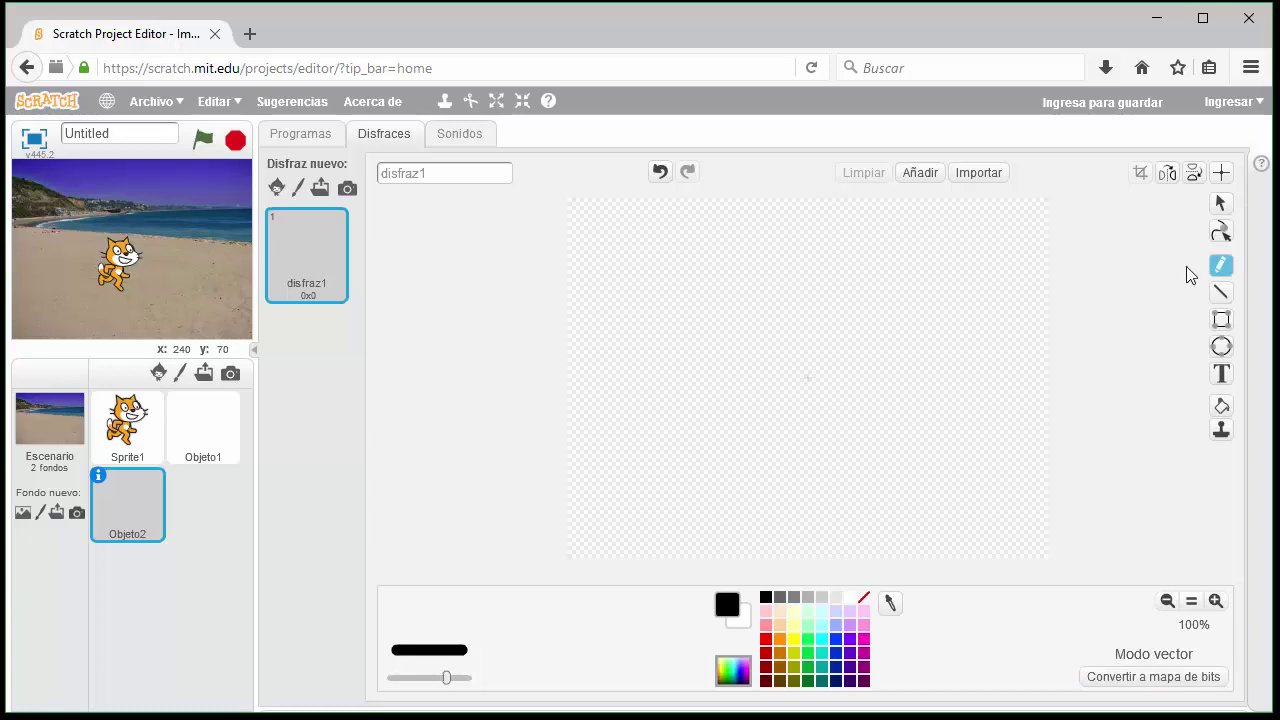
pyautogui.click(1153, 677)
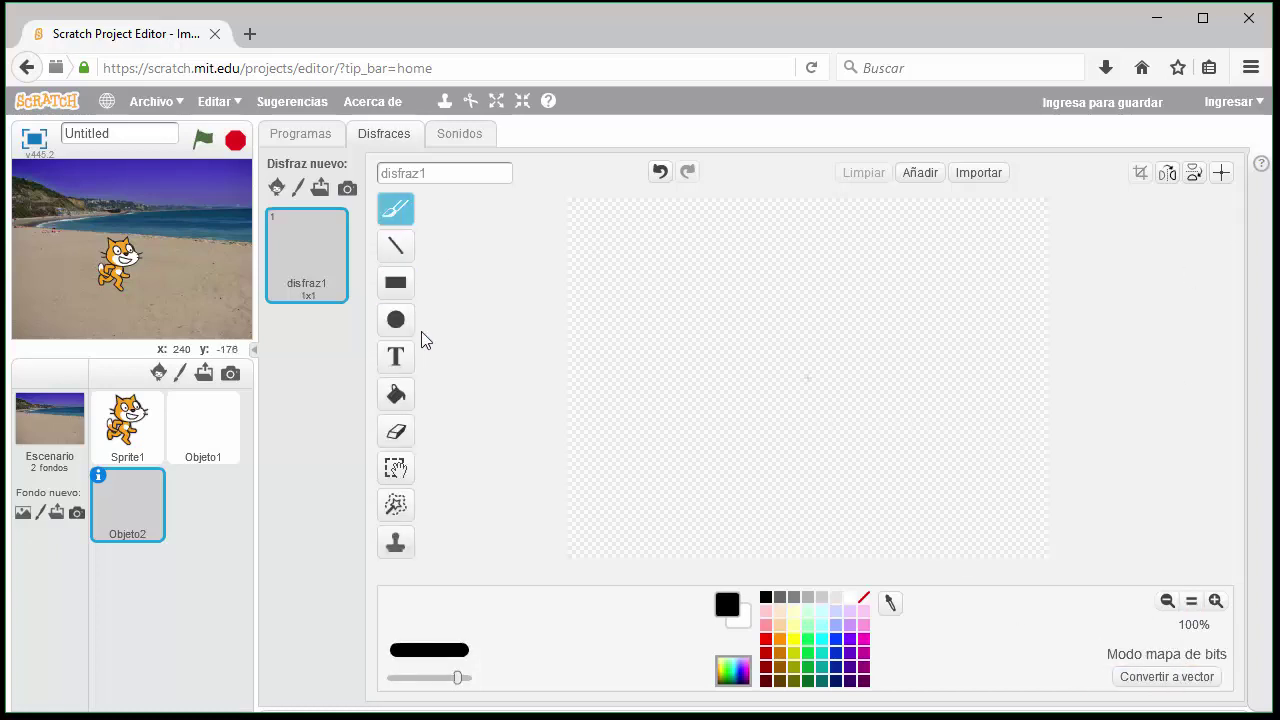
# - Draw a thick black diagonal line across the upper canvas and a thick outlined rectangle below it
pyautogui.click(396, 246)
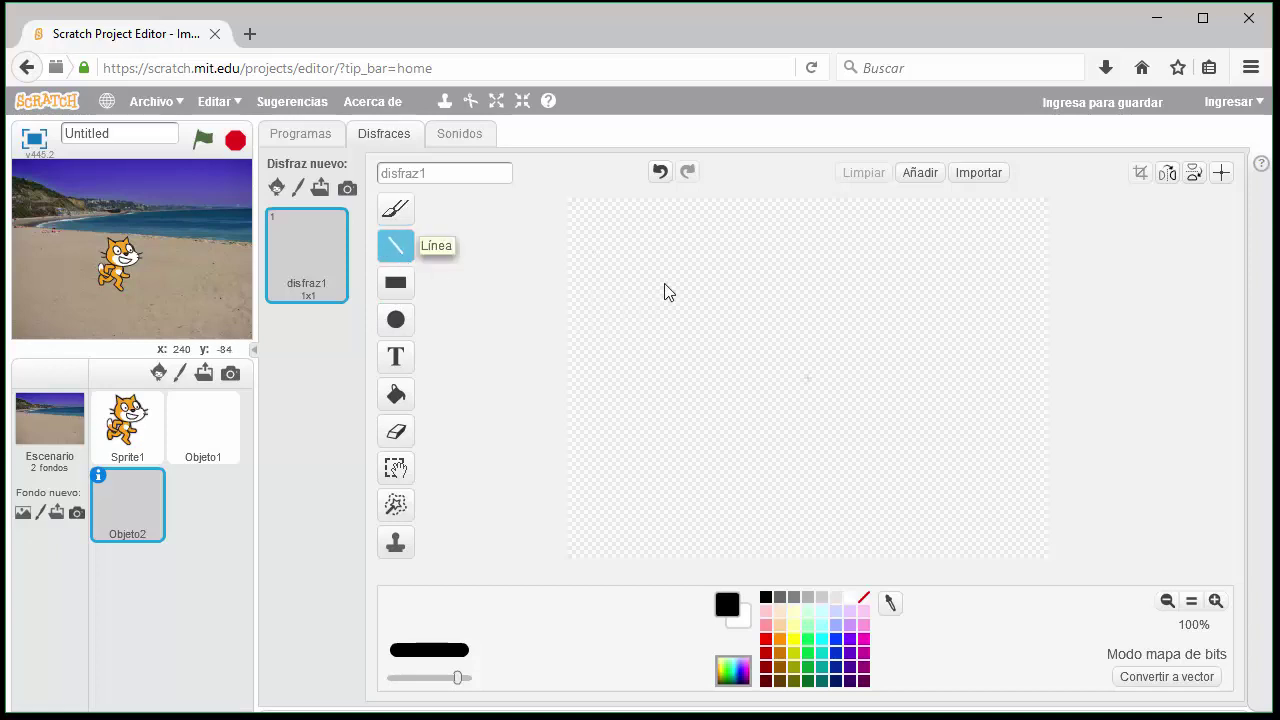
pyautogui.moveTo(662, 248); pyautogui.dragTo(932, 324)
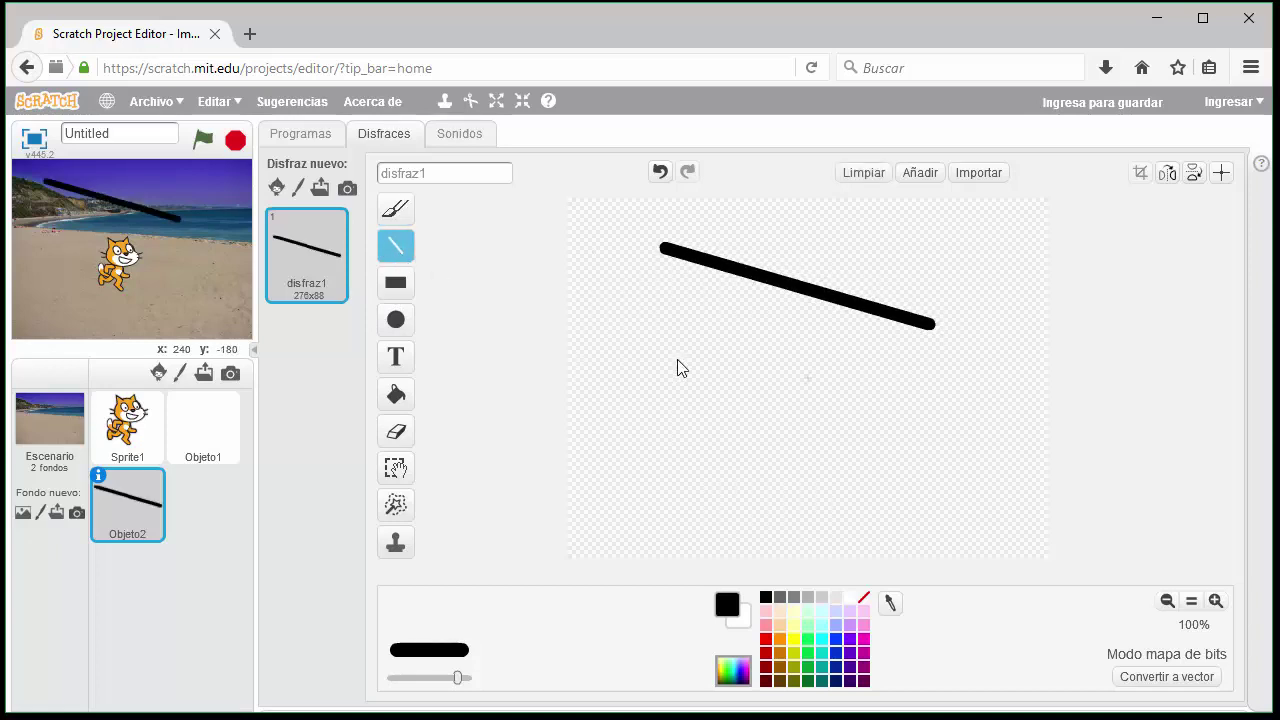
pyautogui.click(408, 282)
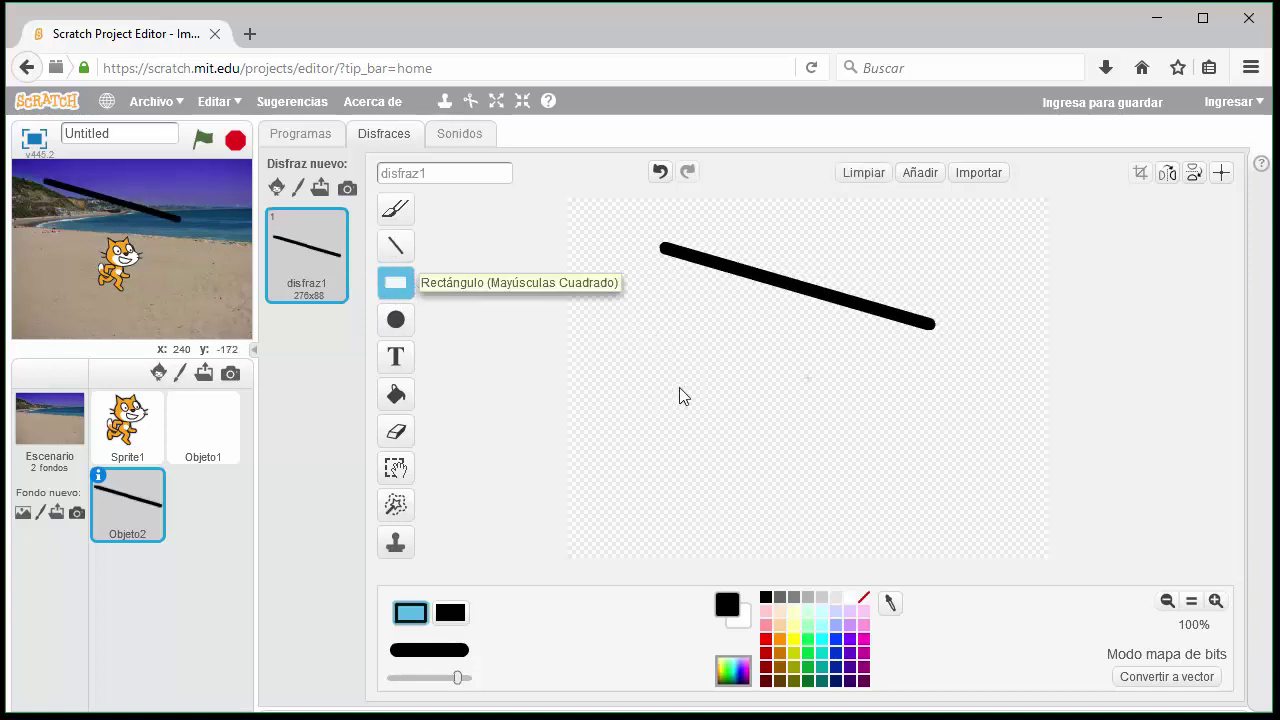
pyautogui.moveTo(650, 330); pyautogui.dragTo(830, 432)
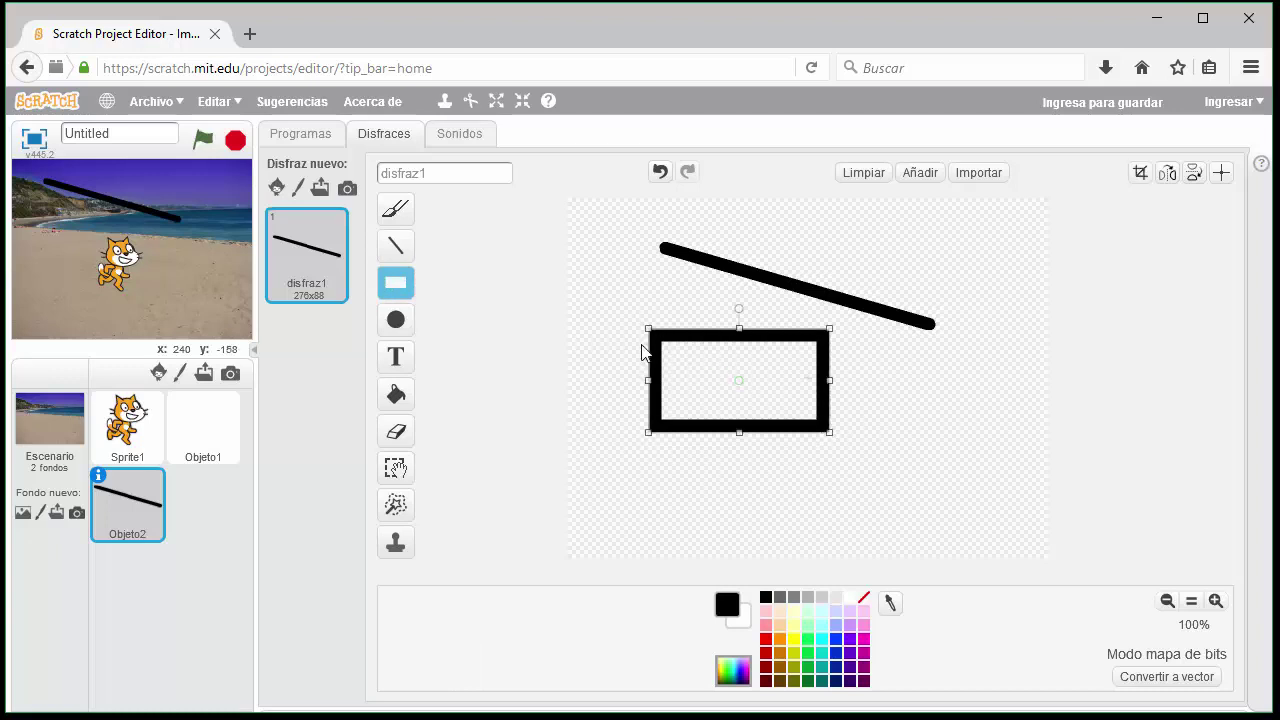
pyautogui.click(638, 303)
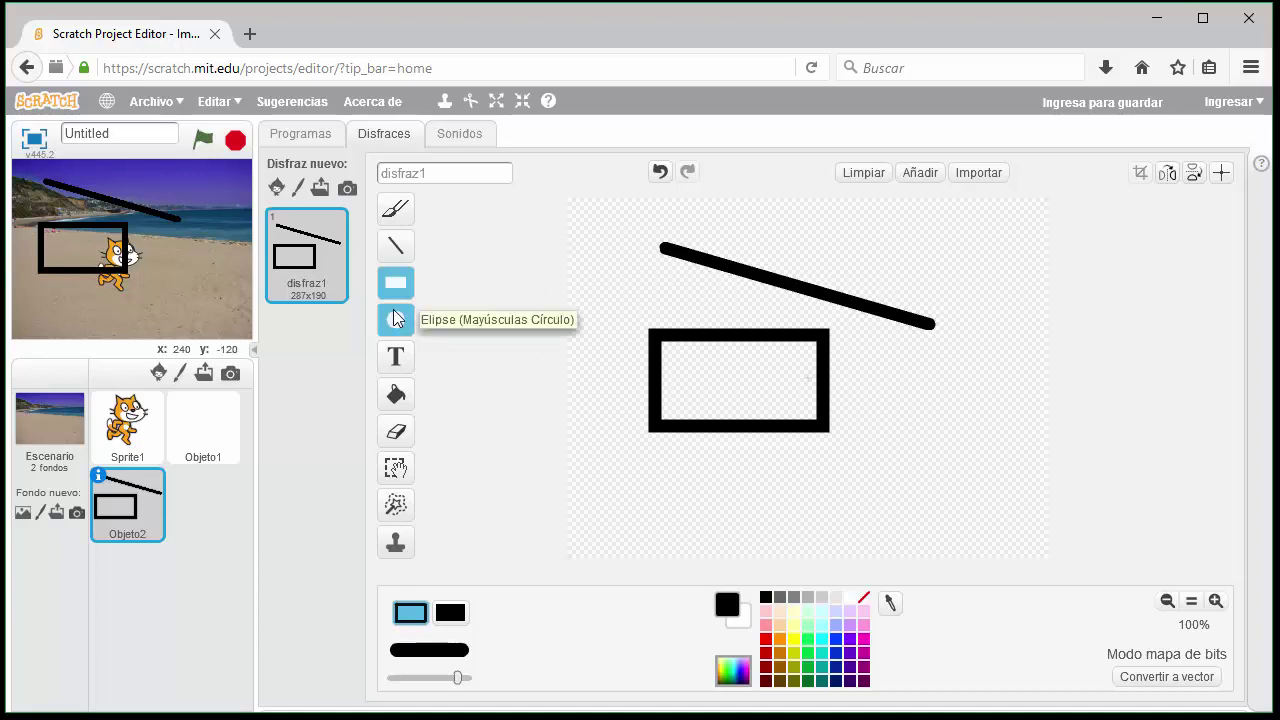
# - Reduce the line thickness, keep black as the colour, and draw a thin diagonal line to the left of the thick rectangle
pyautogui.click(395, 208)
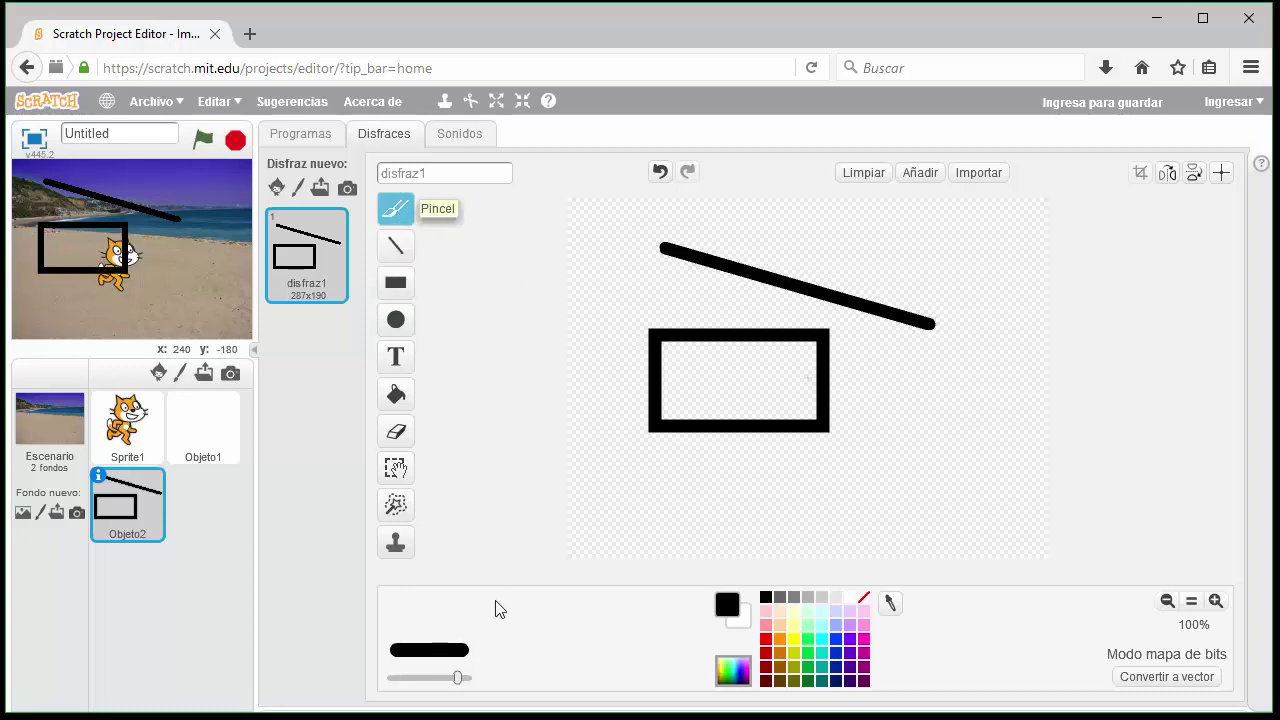
pyautogui.moveTo(458, 679); pyautogui.dragTo(394, 679)
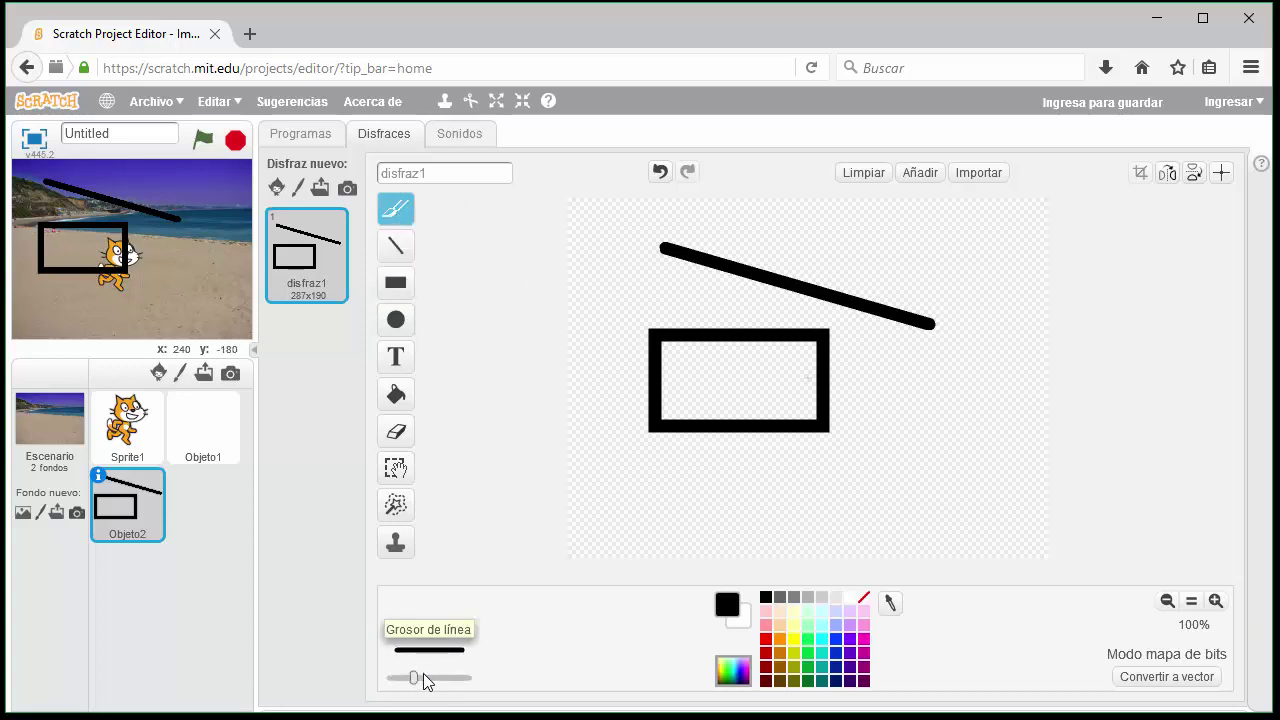
pyautogui.click(864, 652)
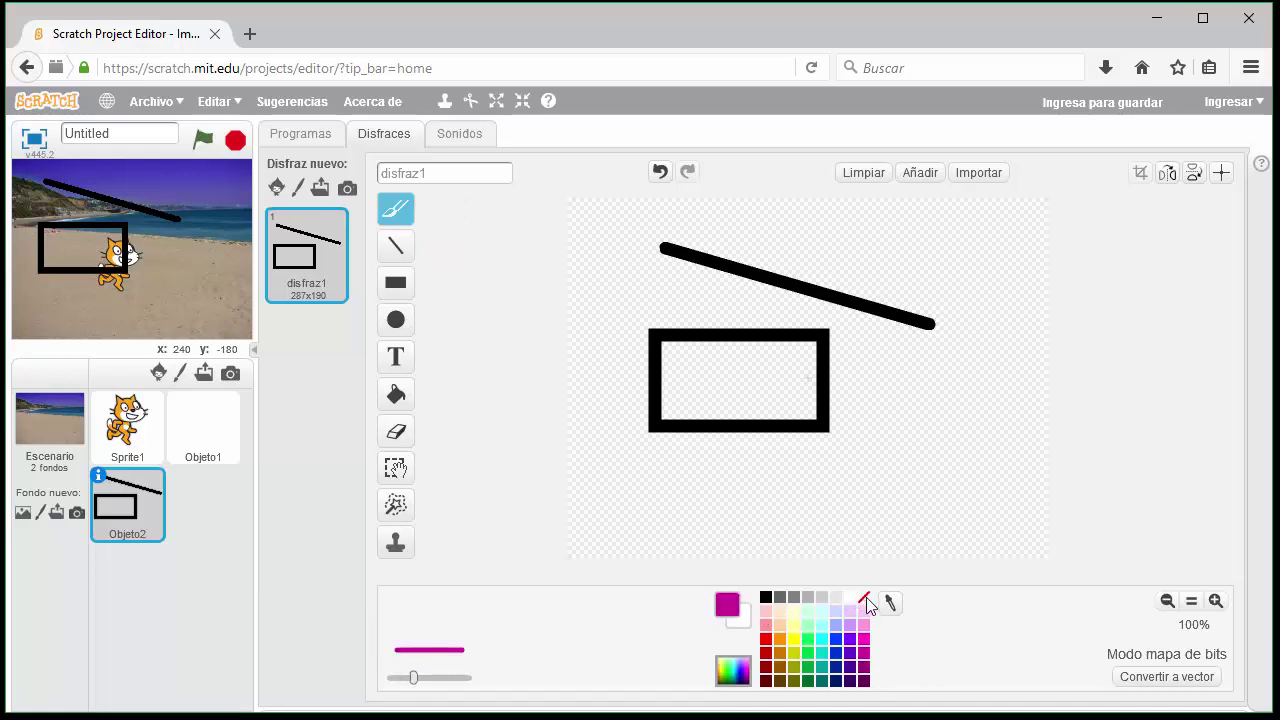
pyautogui.click(866, 600)
pyautogui.click(765, 600)
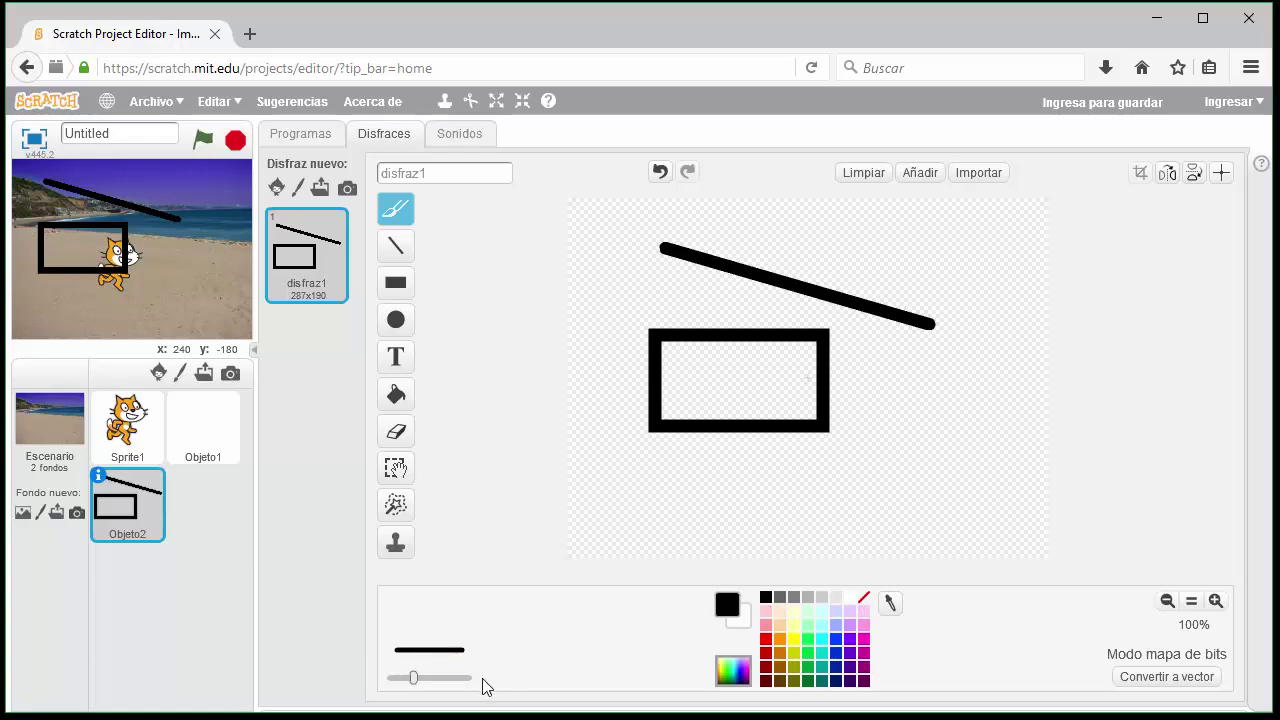
pyautogui.click(399, 247)
pyautogui.moveTo(578, 332); pyautogui.dragTo(650, 470)
# - Draw a thin outlined rectangle at the lower right of the canvas and a thin outlined ellipse overlapping both rectangles
pyautogui.click(396, 282)
pyautogui.moveTo(1010, 388); pyautogui.dragTo(851, 499)
pyautogui.click(398, 318)
pyautogui.moveTo(930, 339); pyautogui.dragTo(764, 474)
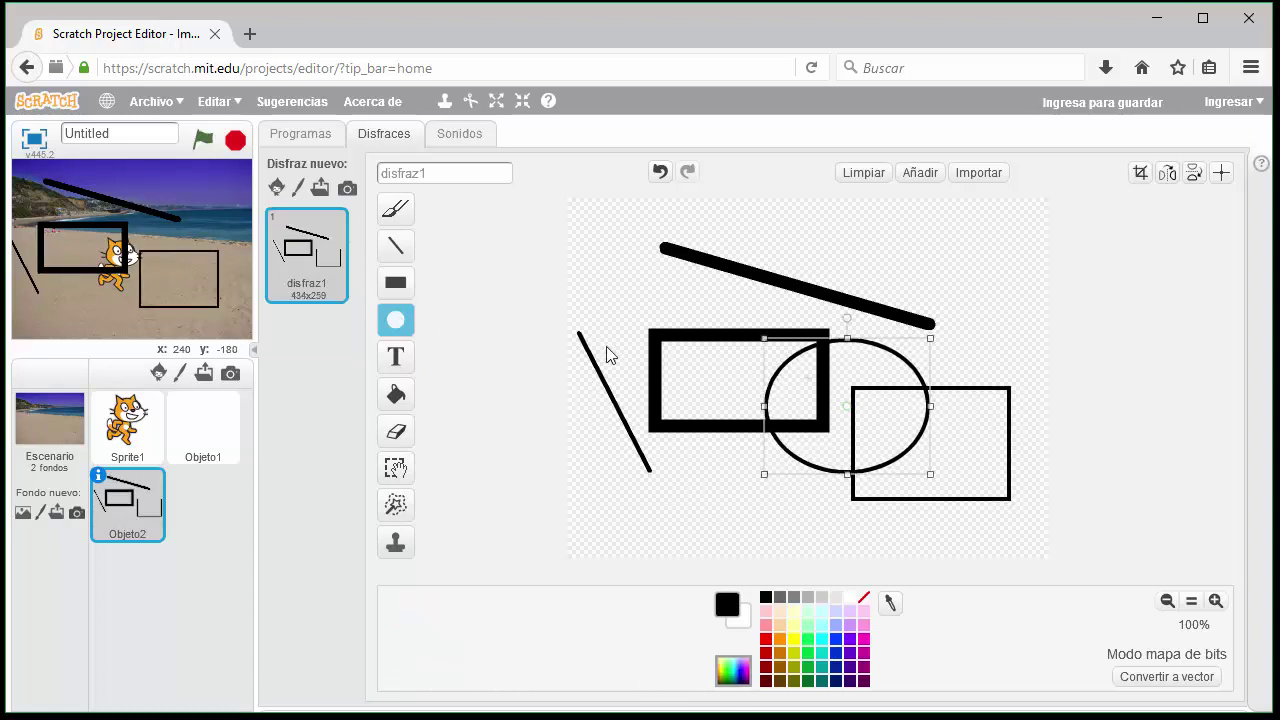
# - Draw a solid light pink rectangle over the lower right corner of the thick rectangle
pyautogui.click(393, 287)
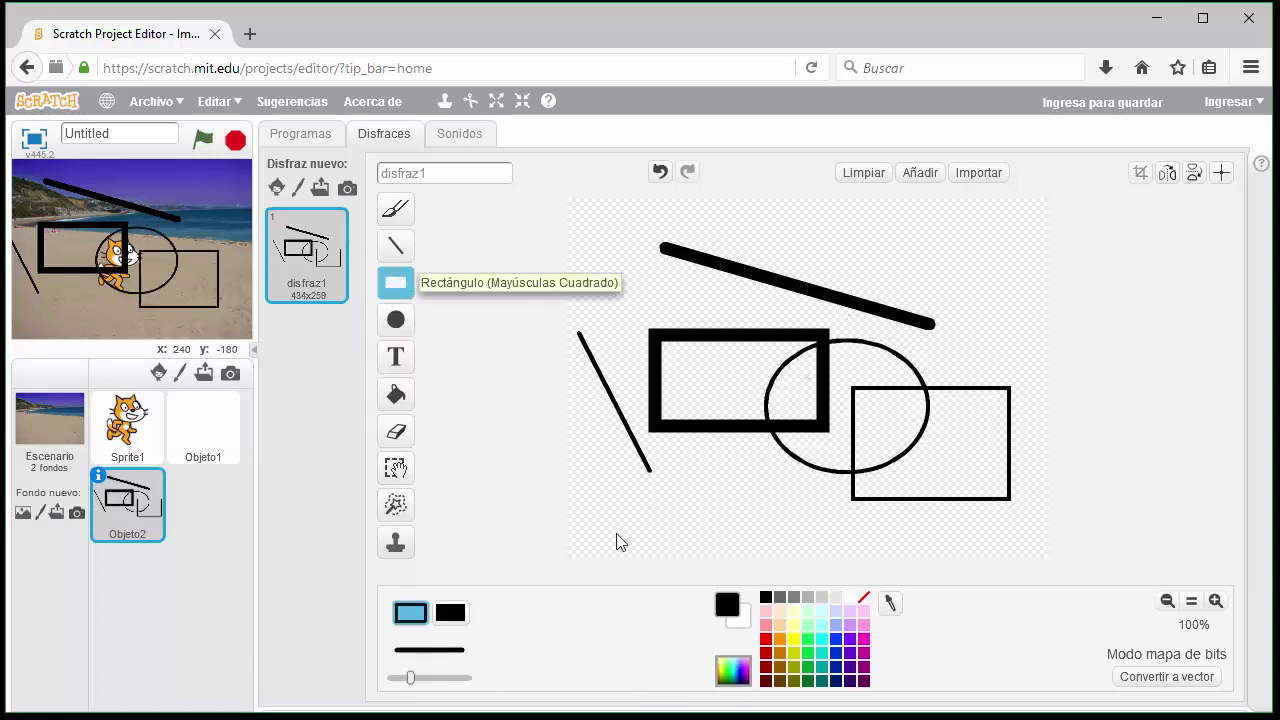
pyautogui.click(459, 622)
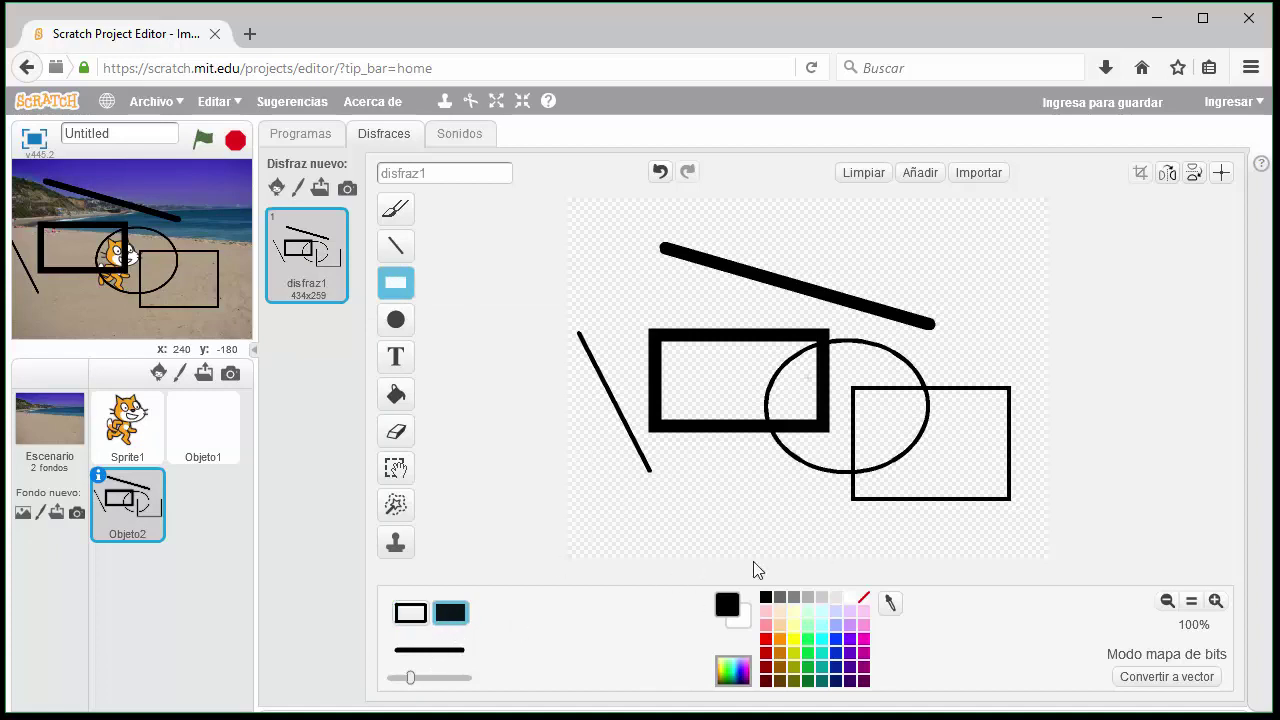
pyautogui.click(762, 612)
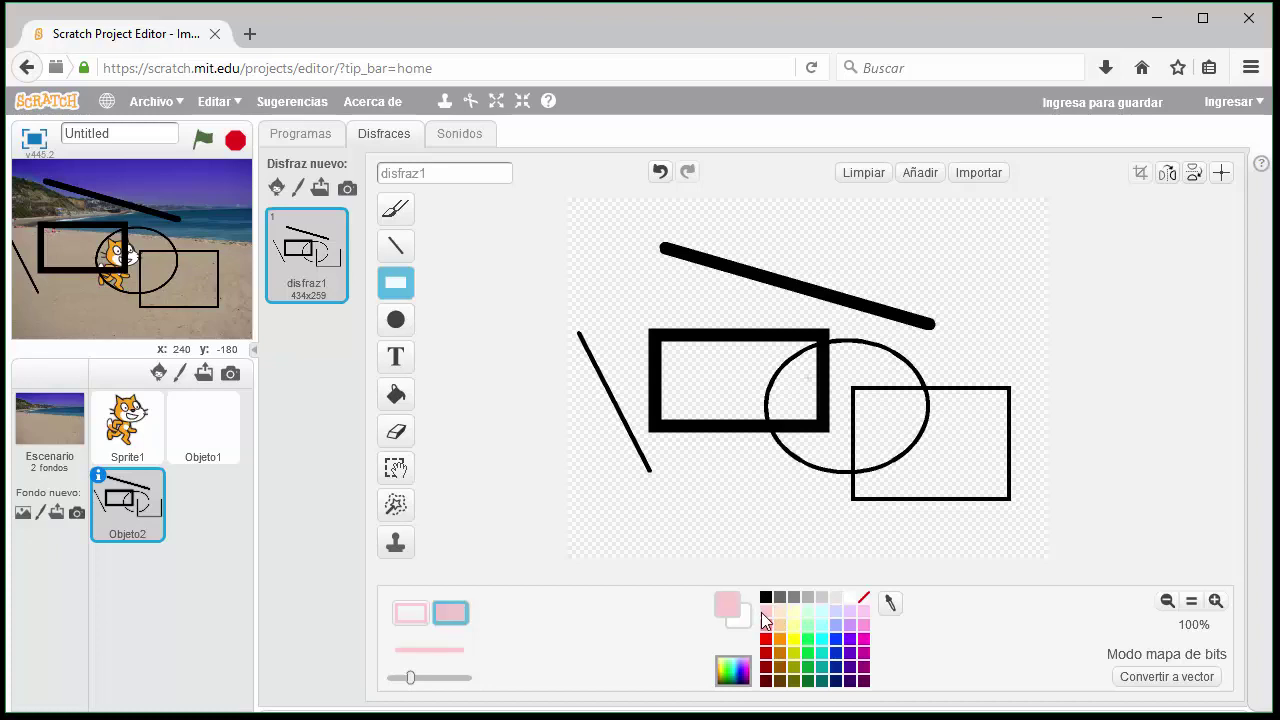
pyautogui.moveTo(702, 398)
pyautogui.mouseDown()
pyautogui.moveTo(720, 494)
pyautogui.moveTo(831, 500)
pyautogui.moveTo(834, 480)
pyautogui.mouseUp()
# - Add the light pink text "dasdsadas" in Helvetica above the thick rectangle, enlarge it and rotate it to slope upward
pyautogui.click(398, 358)
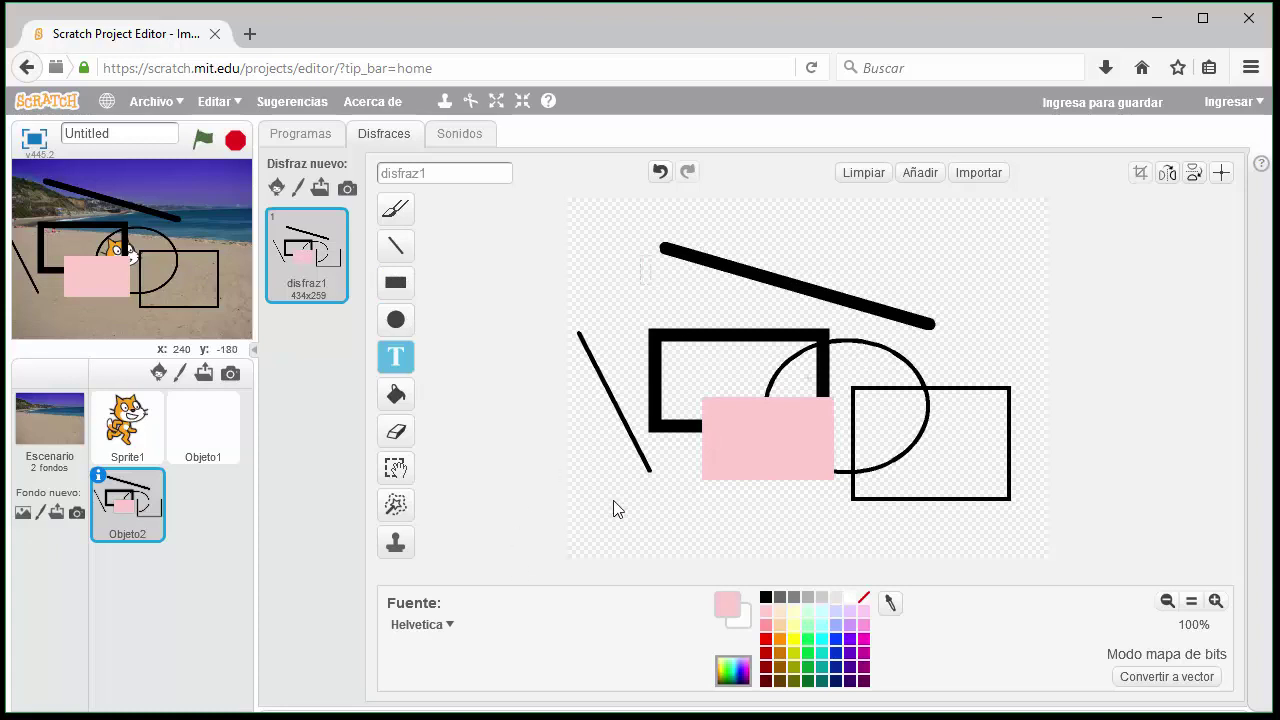
pyautogui.write('dasdsadas')
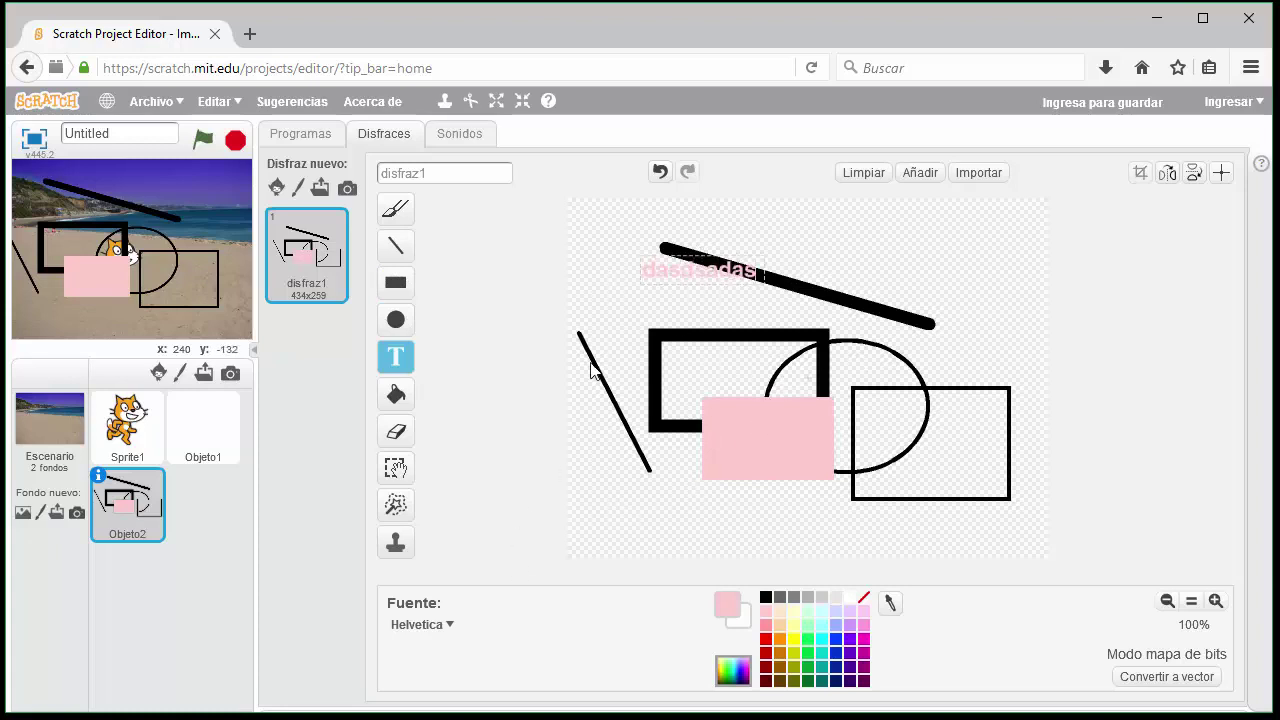
pyautogui.click(648, 270)
pyautogui.moveTo(648, 270); pyautogui.dragTo(600, 284)
pyautogui.moveTo(719, 302); pyautogui.dragTo(855, 370)
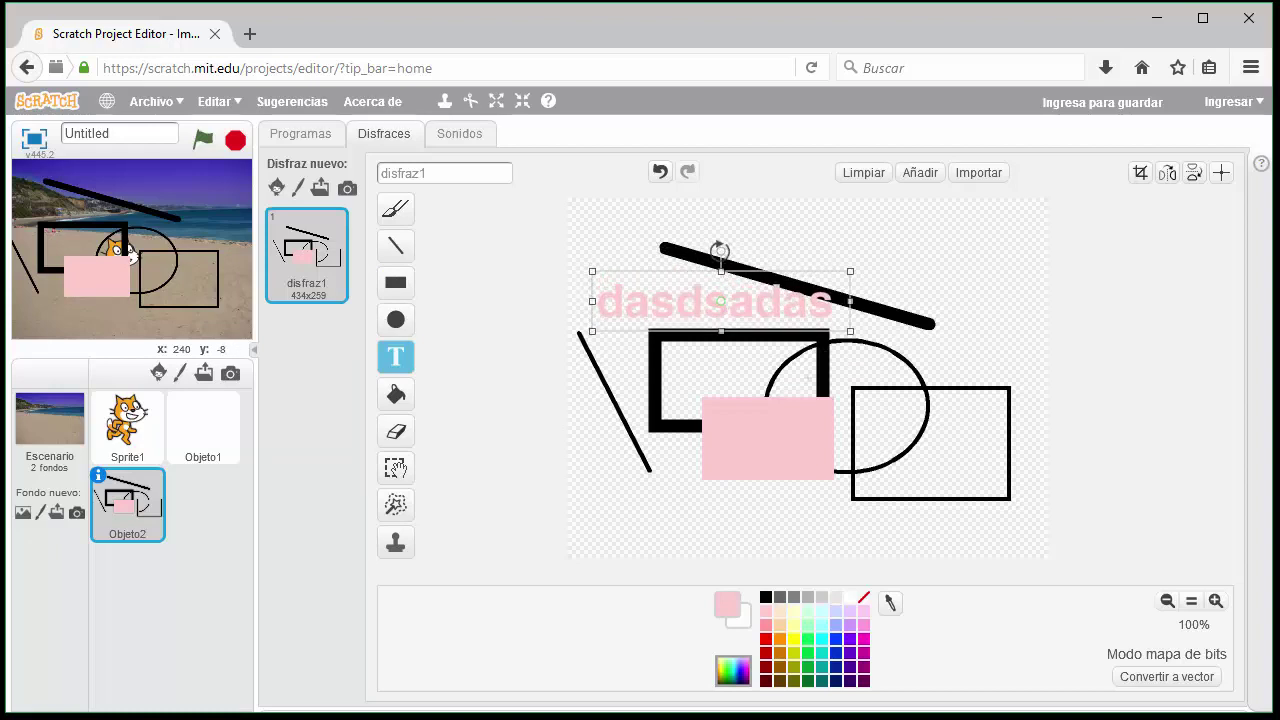
pyautogui.moveTo(720, 250); pyautogui.dragTo(681, 231)
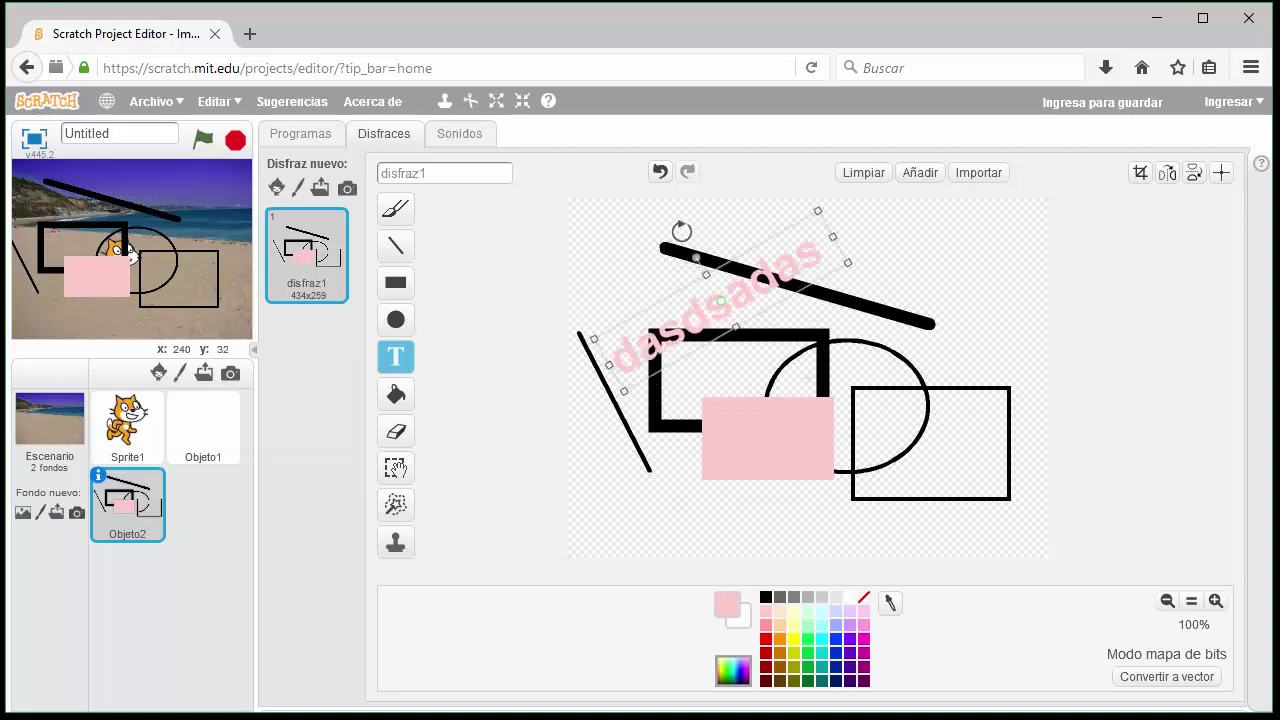
# - Flip the rotated text vertically and horizontally, and flip it back to its original orientation
pyautogui.click(1193, 180)
pyautogui.click(1168, 178)
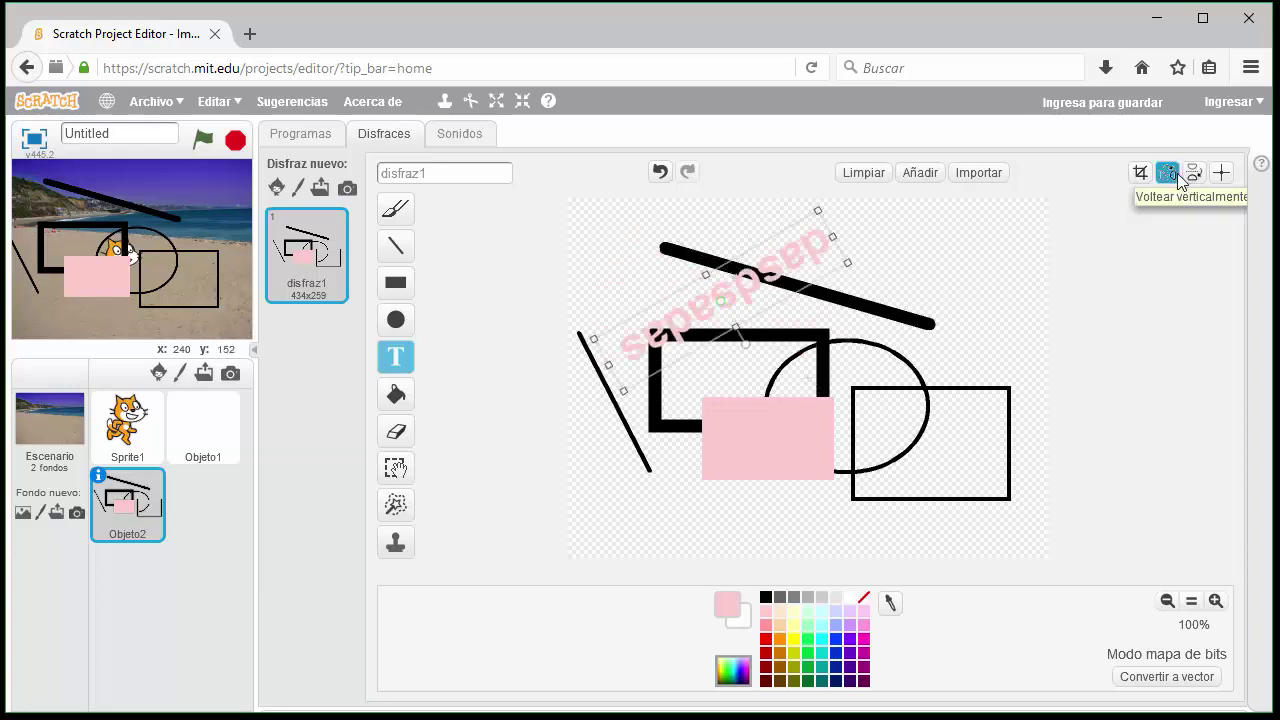
pyautogui.click(1170, 180)
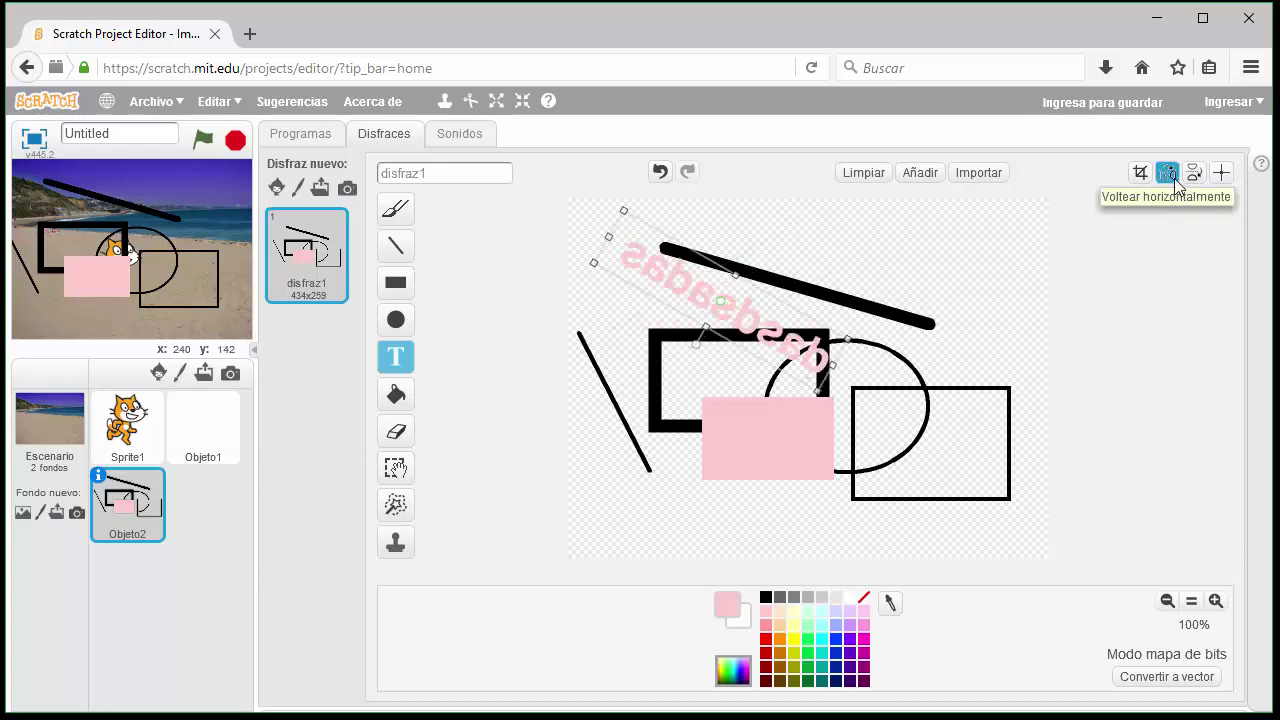
pyautogui.click(1193, 176)
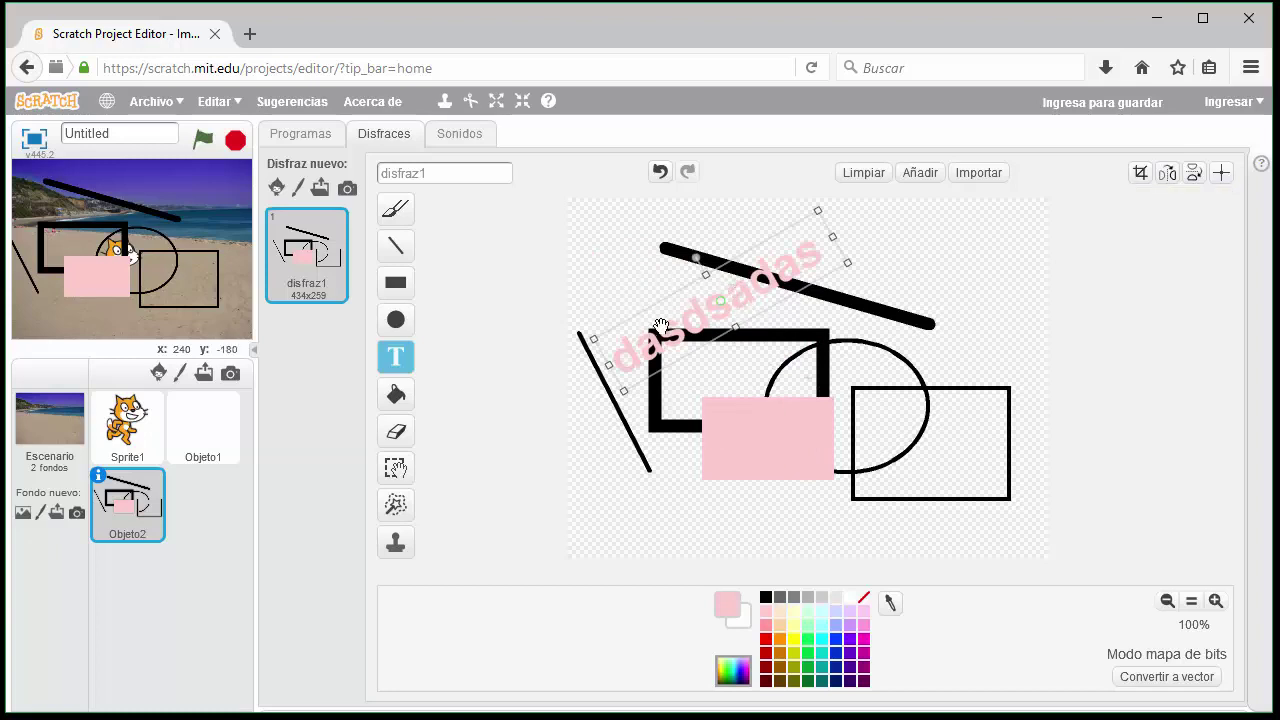
pyautogui.click(600, 268)
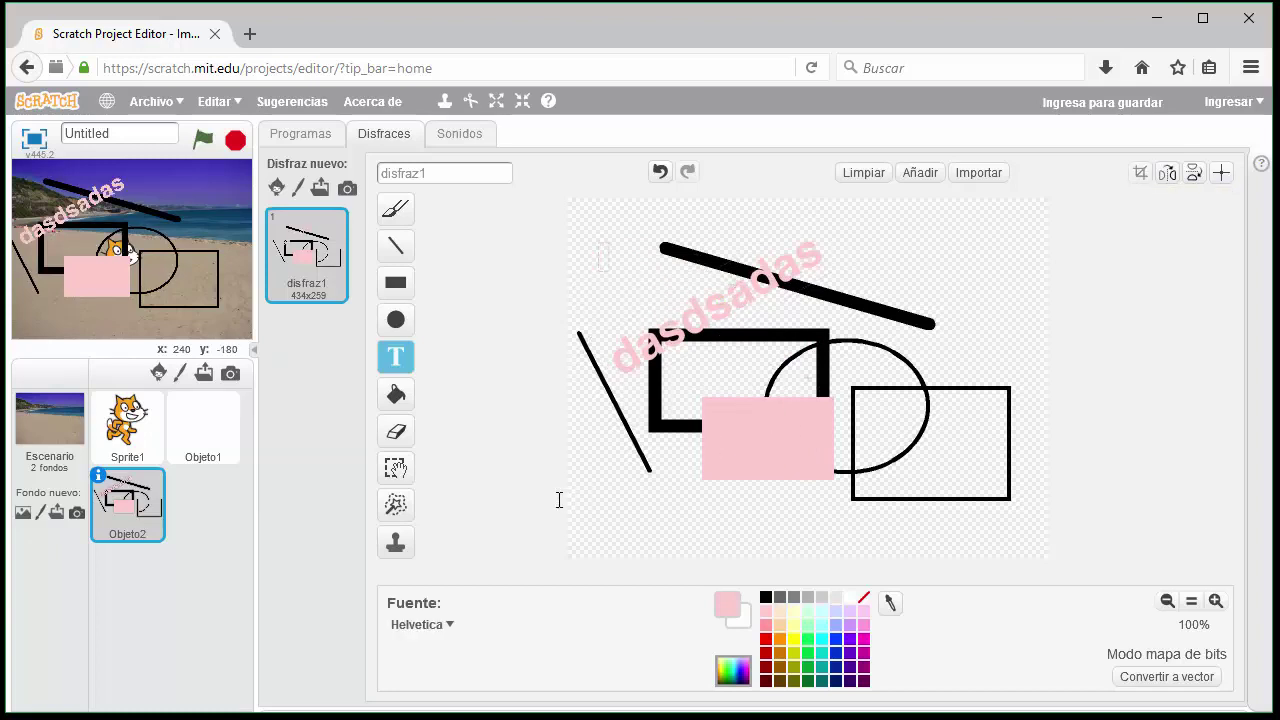
# - Erase parts of the pink rectangle and its surroundings, first with a small eraser and again with a larger one
pyautogui.click(396, 431)
pyautogui.moveTo(705, 437); pyautogui.dragTo(800, 460)
pyautogui.click(452, 679)
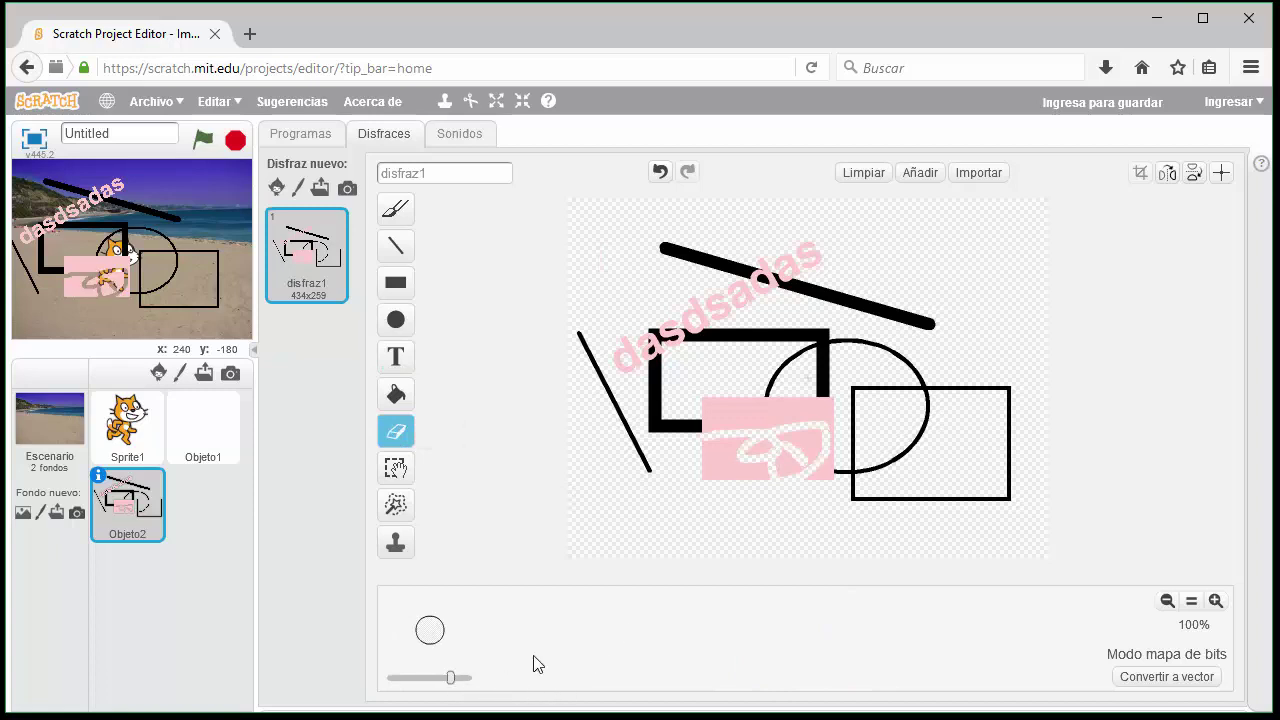
pyautogui.moveTo(797, 412)
pyautogui.mouseDown()
pyautogui.moveTo(670, 428)
pyautogui.moveTo(753, 433)
pyautogui.mouseUp()
# - Select the left part of the drawing, shrink it and place a copy at the upper right of the canvas
pyautogui.click(396, 467)
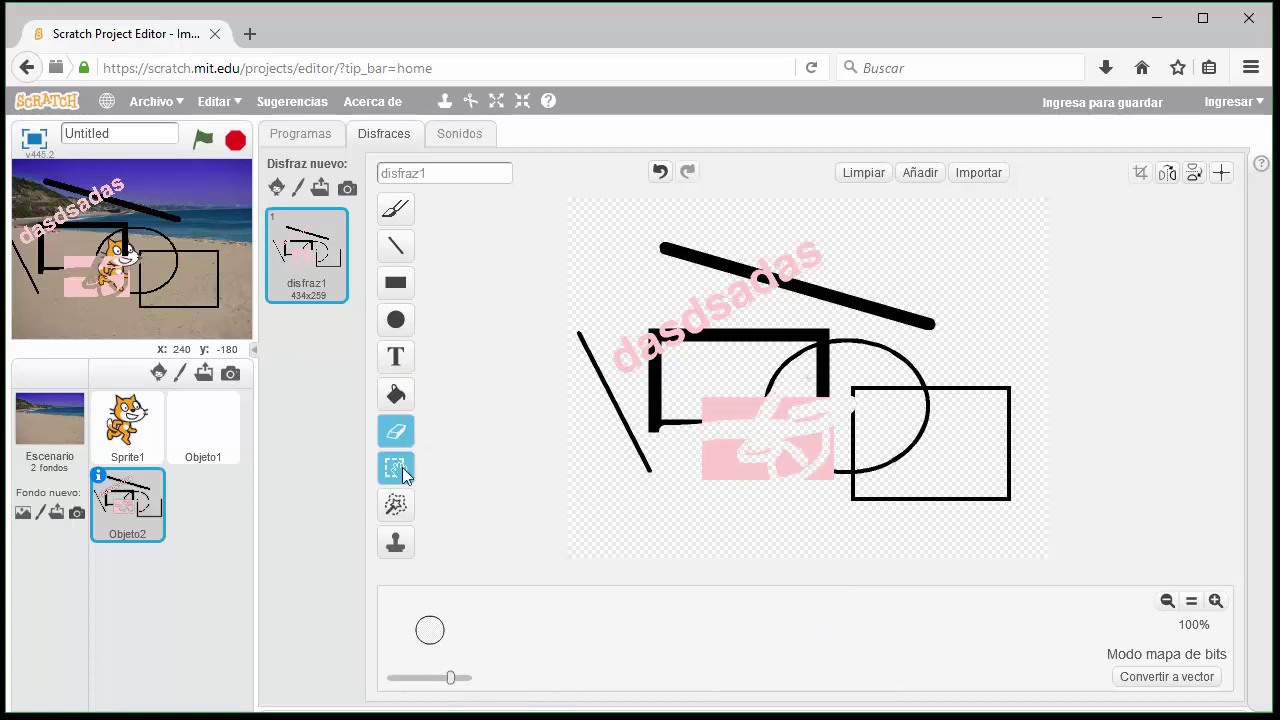
pyautogui.moveTo(568, 264); pyautogui.dragTo(760, 457)
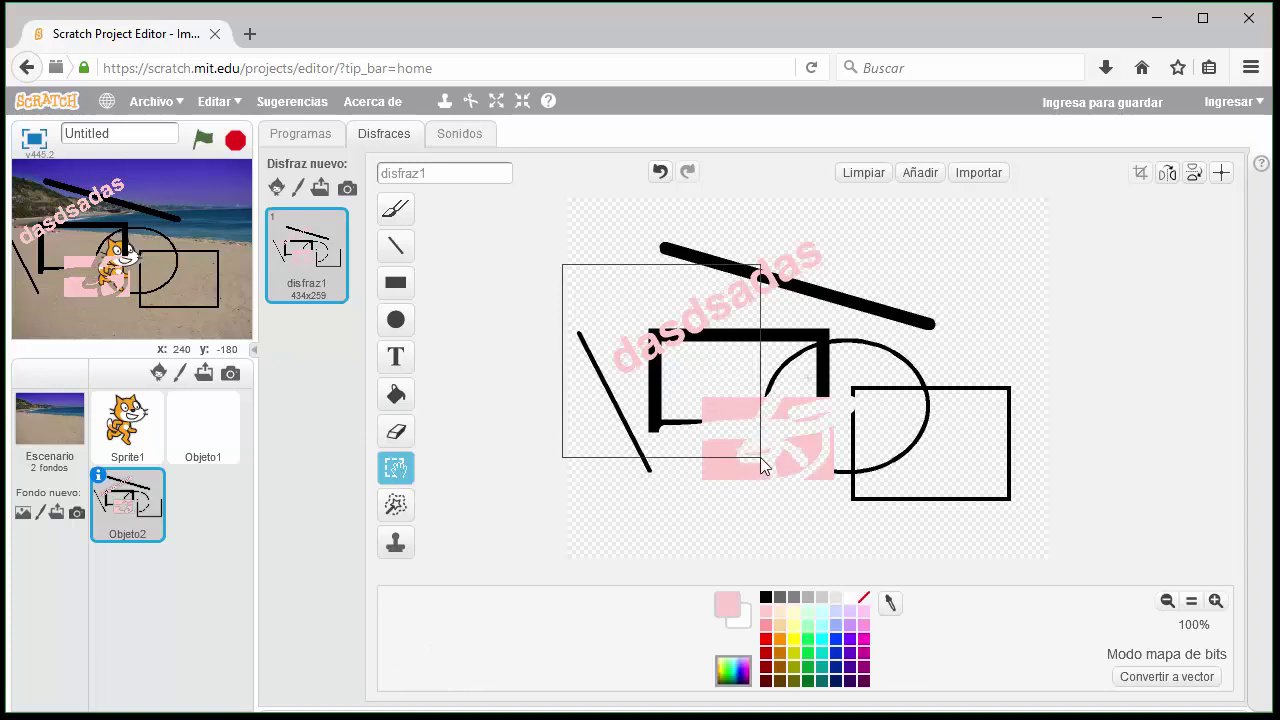
pyautogui.moveTo(684, 322)
pyautogui.mouseDown()
pyautogui.moveTo(698, 336)
pyautogui.moveTo(690, 368)
pyautogui.moveTo(671, 327)
pyautogui.mouseUp()
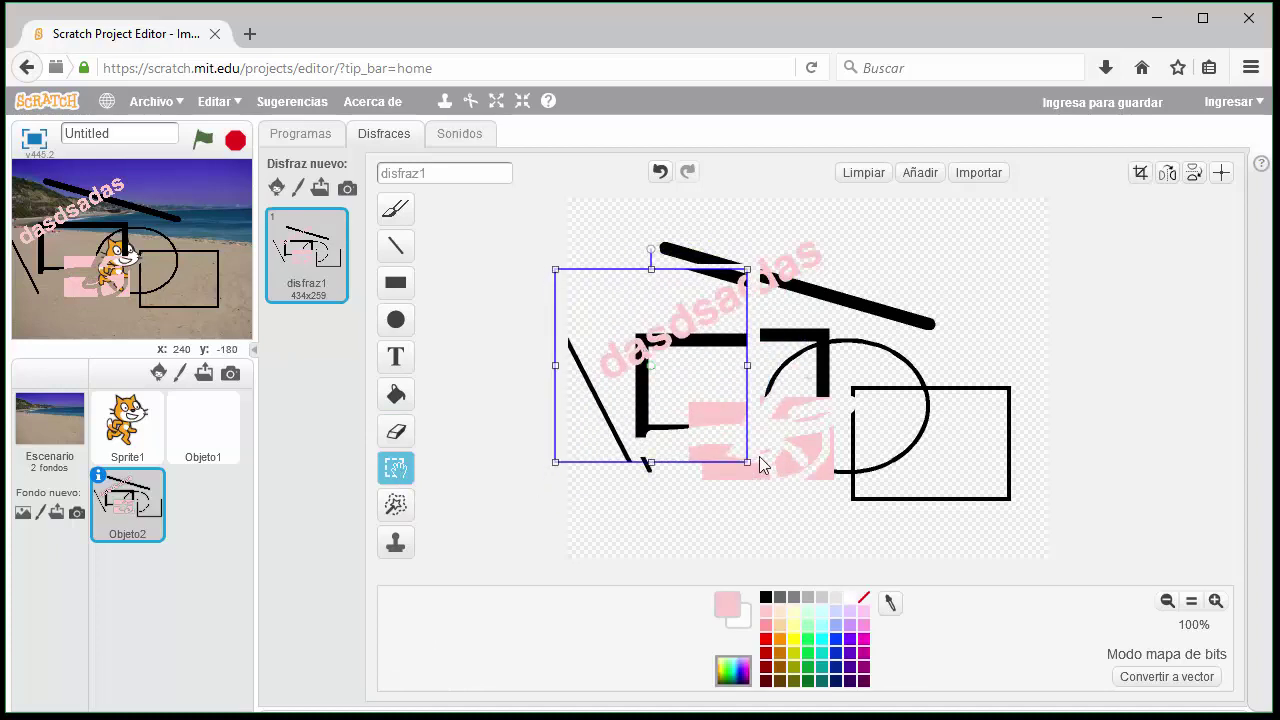
pyautogui.moveTo(748, 463); pyautogui.dragTo(980, 296)
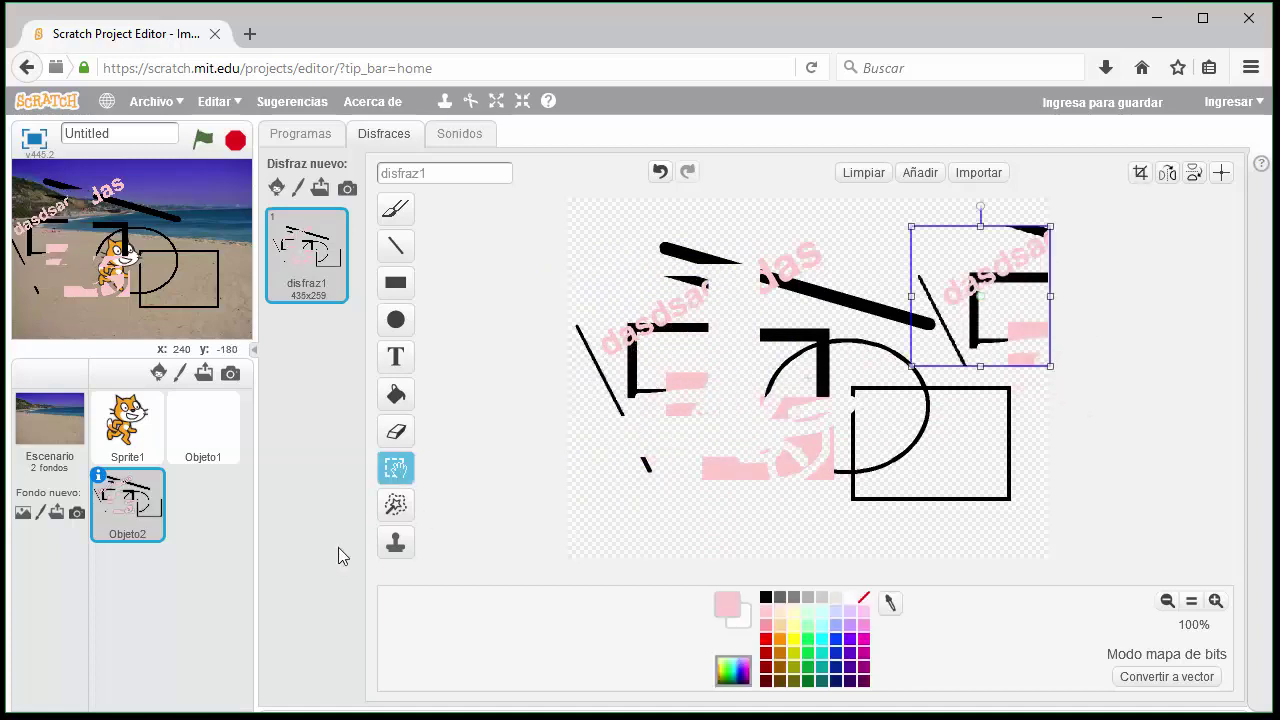
# - Duplicate a small area from the upper right copy and place it in the lower left corner of the canvas
pyautogui.click(404, 552)
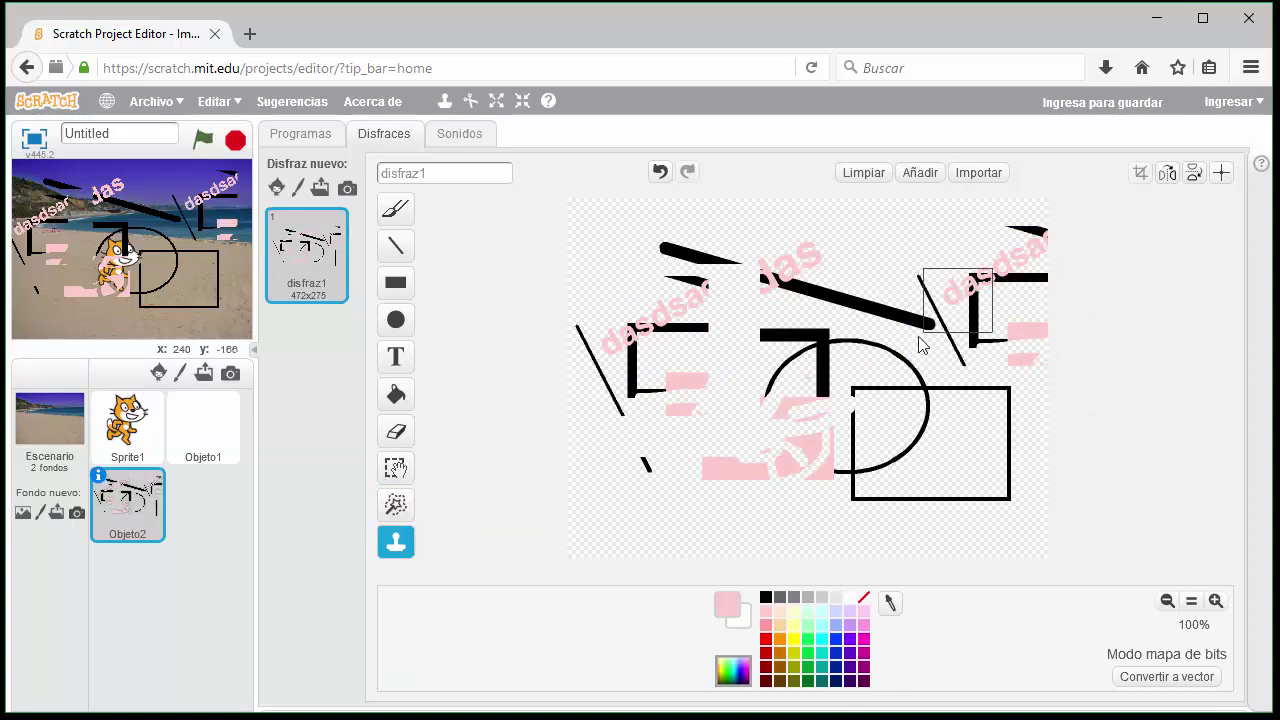
pyautogui.click(922, 345)
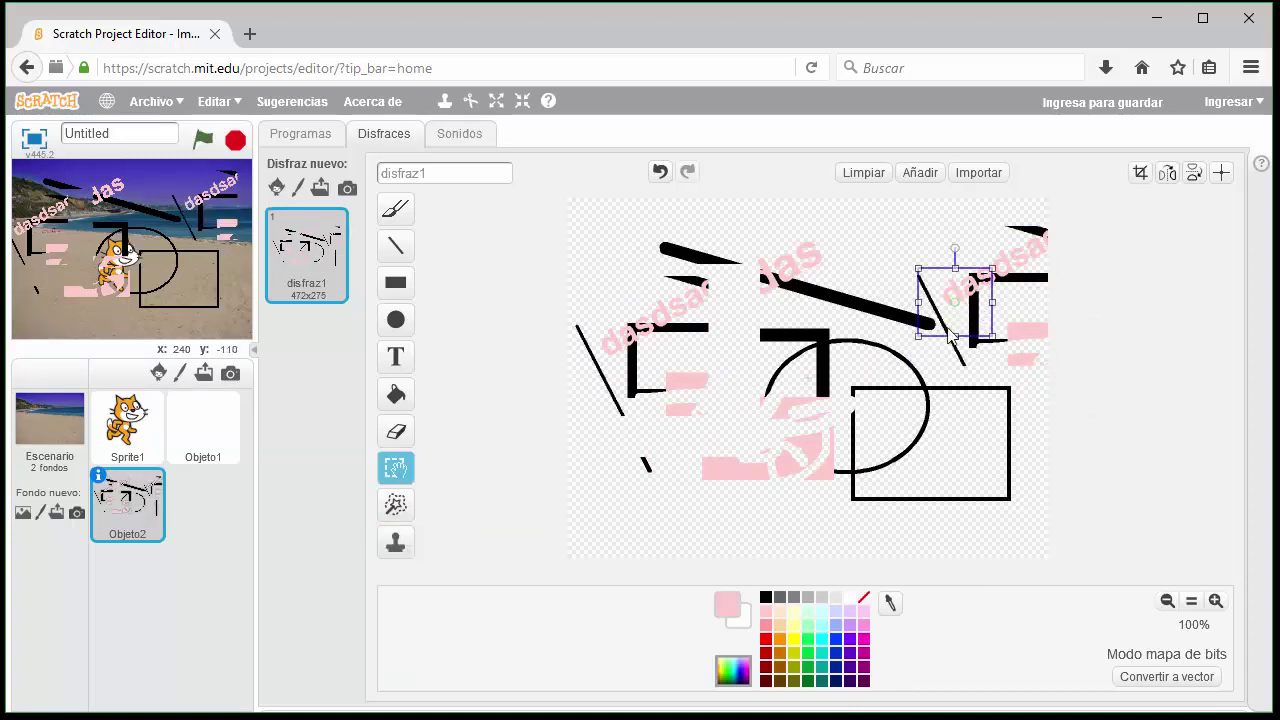
pyautogui.moveTo(950, 335); pyautogui.dragTo(616, 536)
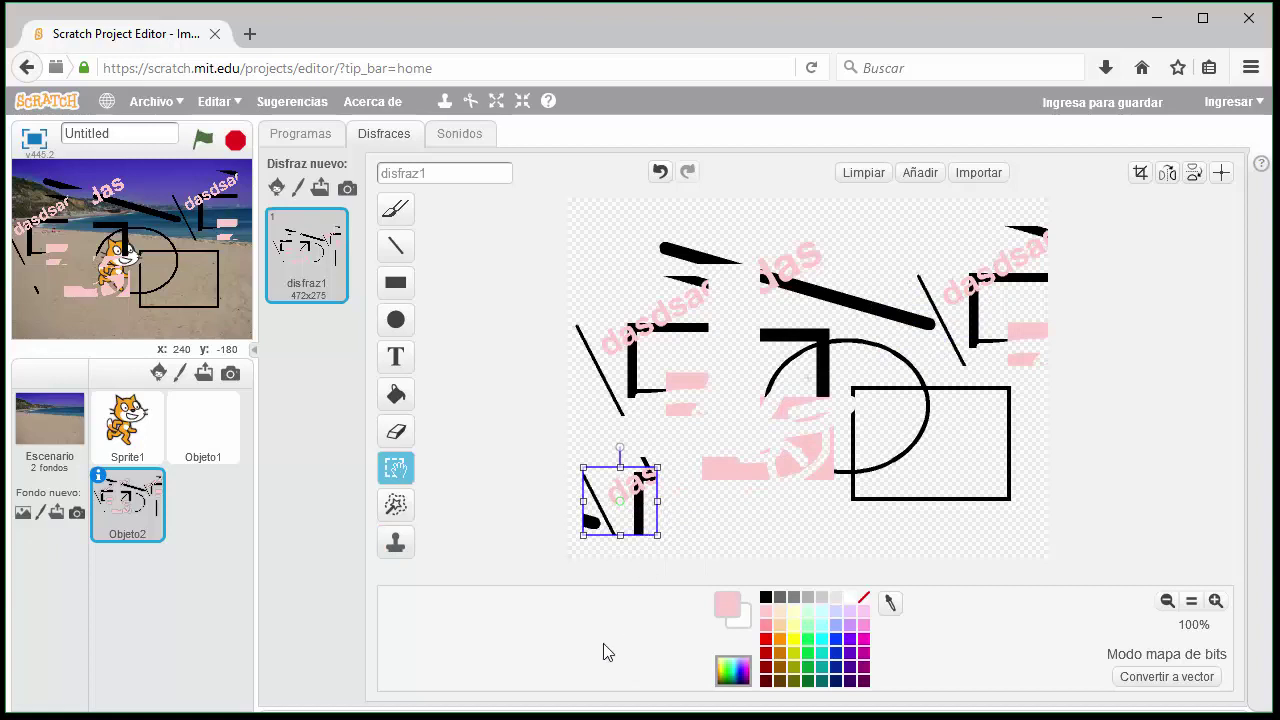
pyautogui.click(607, 425)
# - Use the Magic Wand on the ellipse's right edge to remove the rest of the drawing as background
pyautogui.click(396, 505)
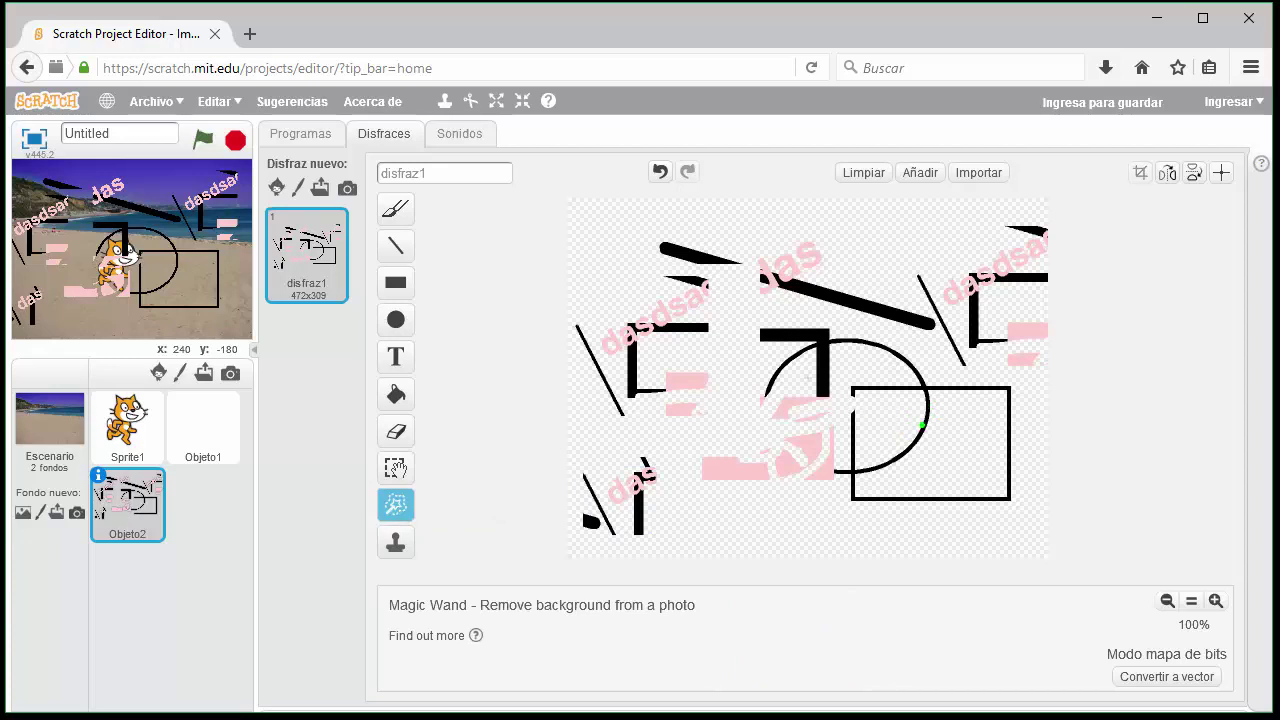
pyautogui.click(922, 432)
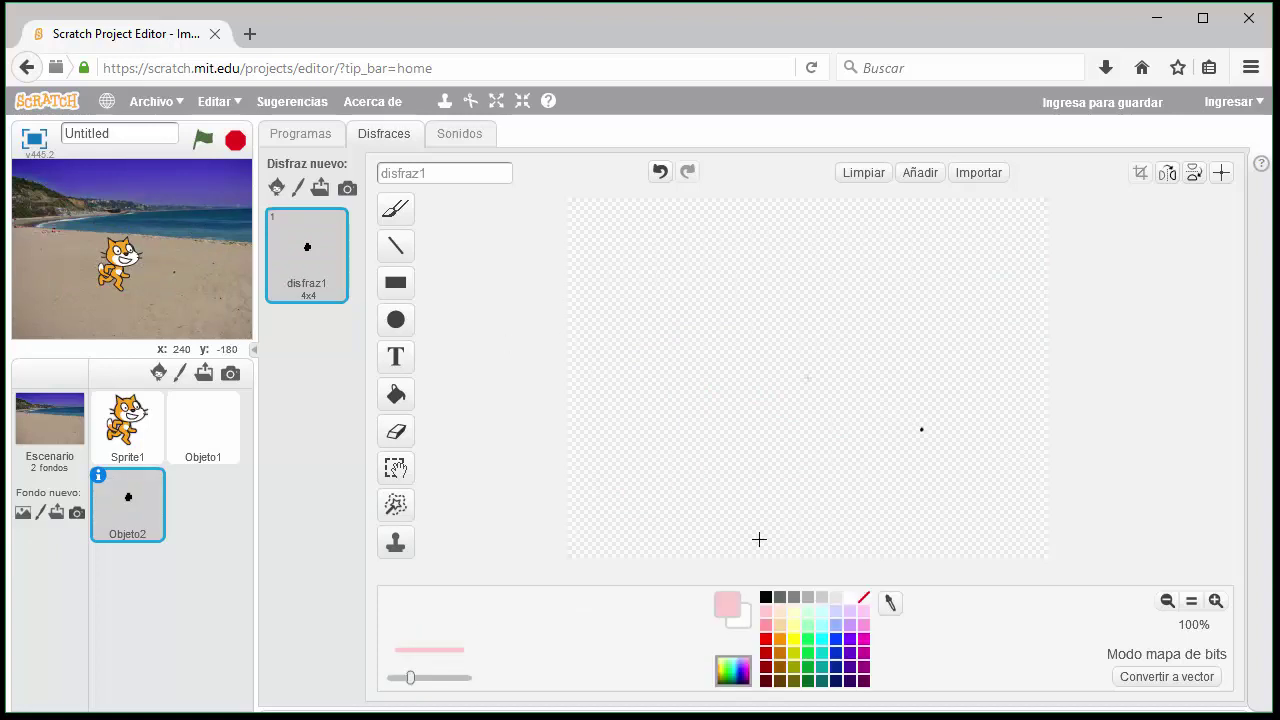
# - Upload the chicken image from the desktop as a new sprite
pyautogui.click(766, 597)
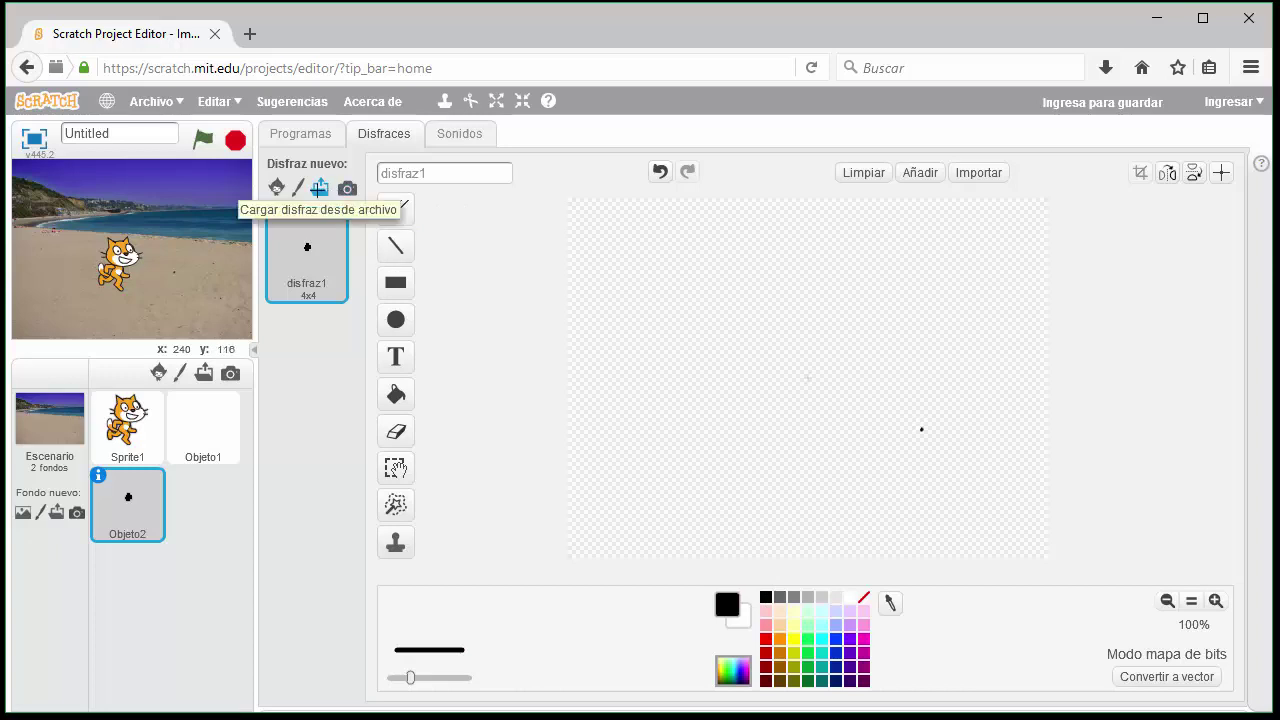
pyautogui.click(319, 189)
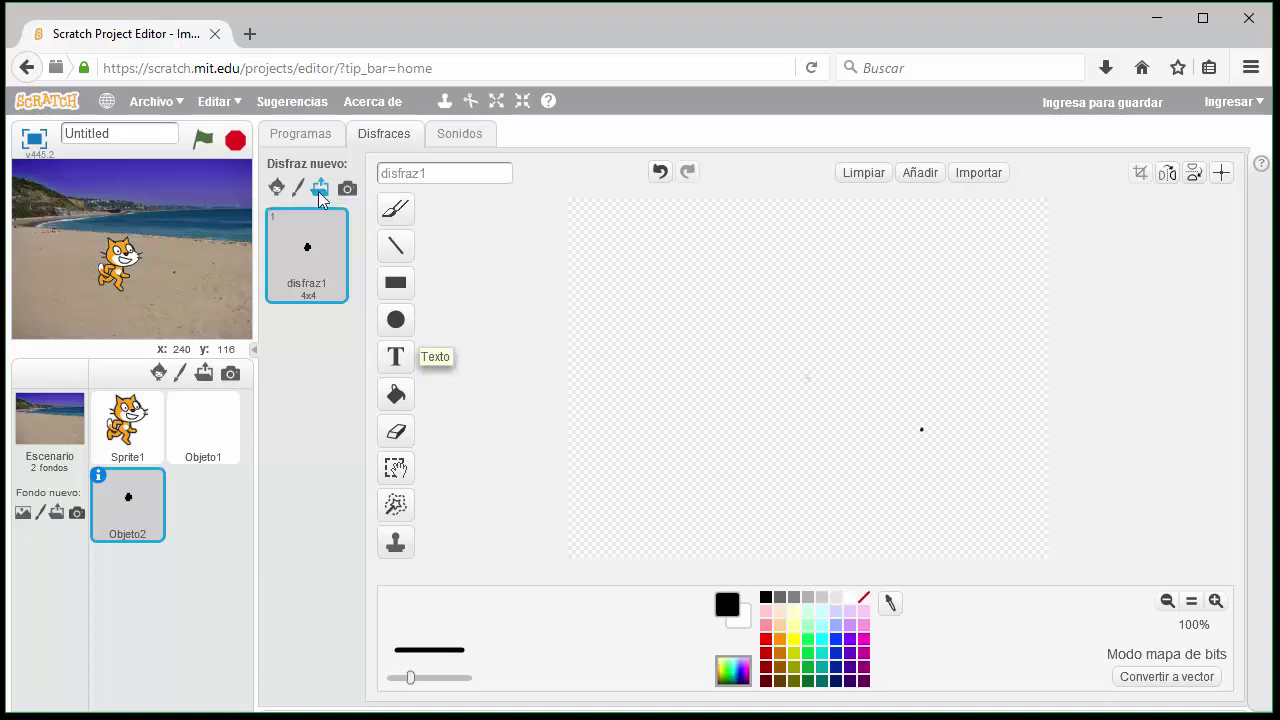
pyautogui.click(204, 373)
pyautogui.click(105, 248)
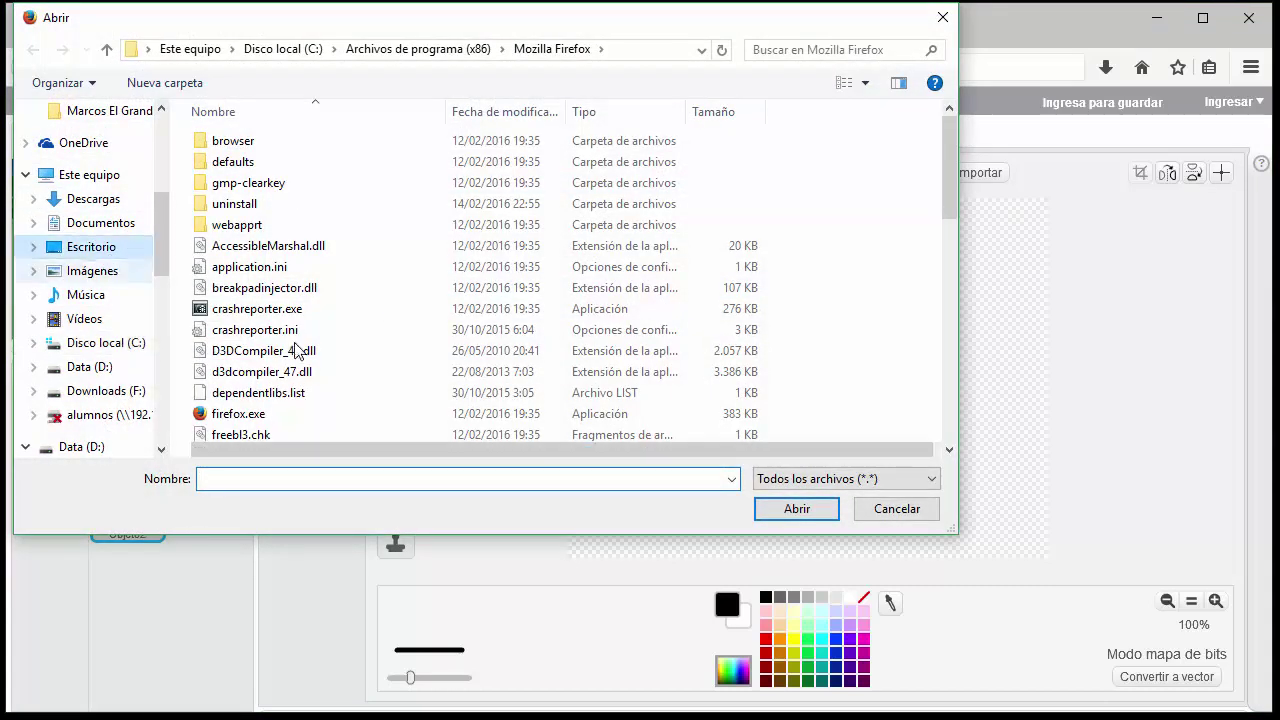
pyautogui.doubleClick(300, 162)
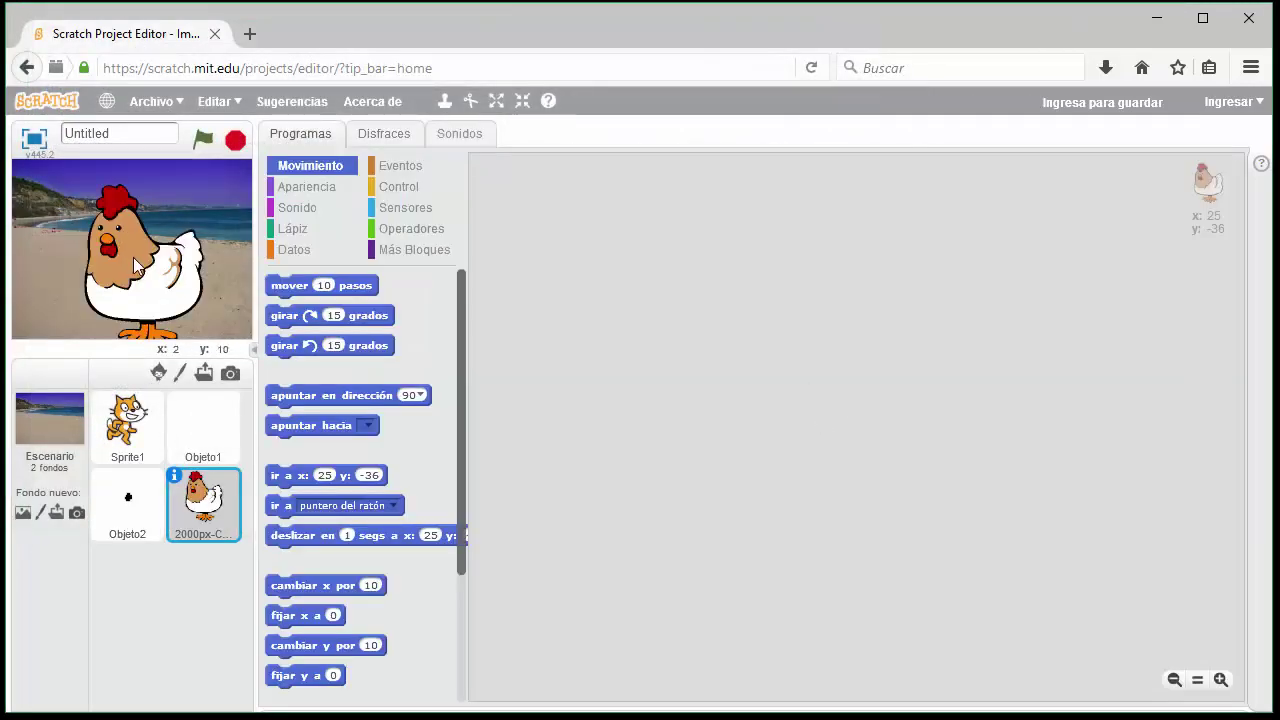
# - Shrink the chicken sprite on the stage in several stages until it is only slightly larger than the cat
pyautogui.click(522, 101)
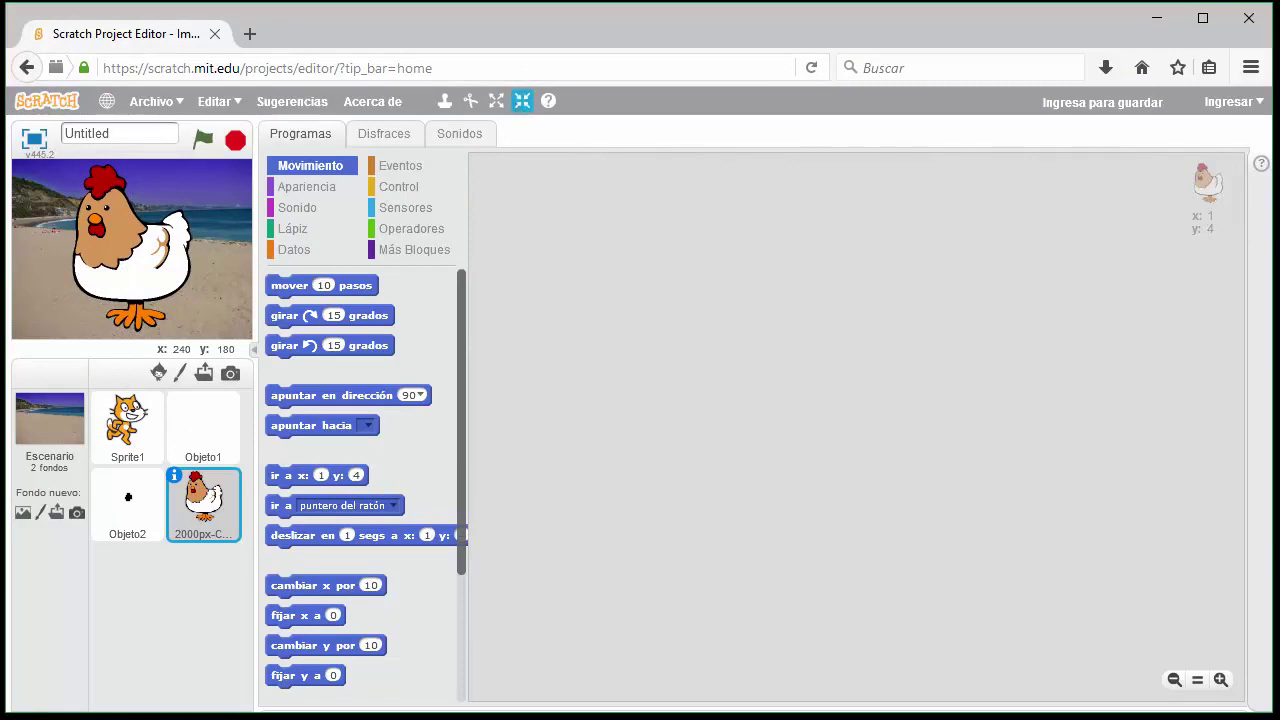
pyautogui.click(133, 262)
pyautogui.click(133, 262)
pyautogui.click(133, 262)
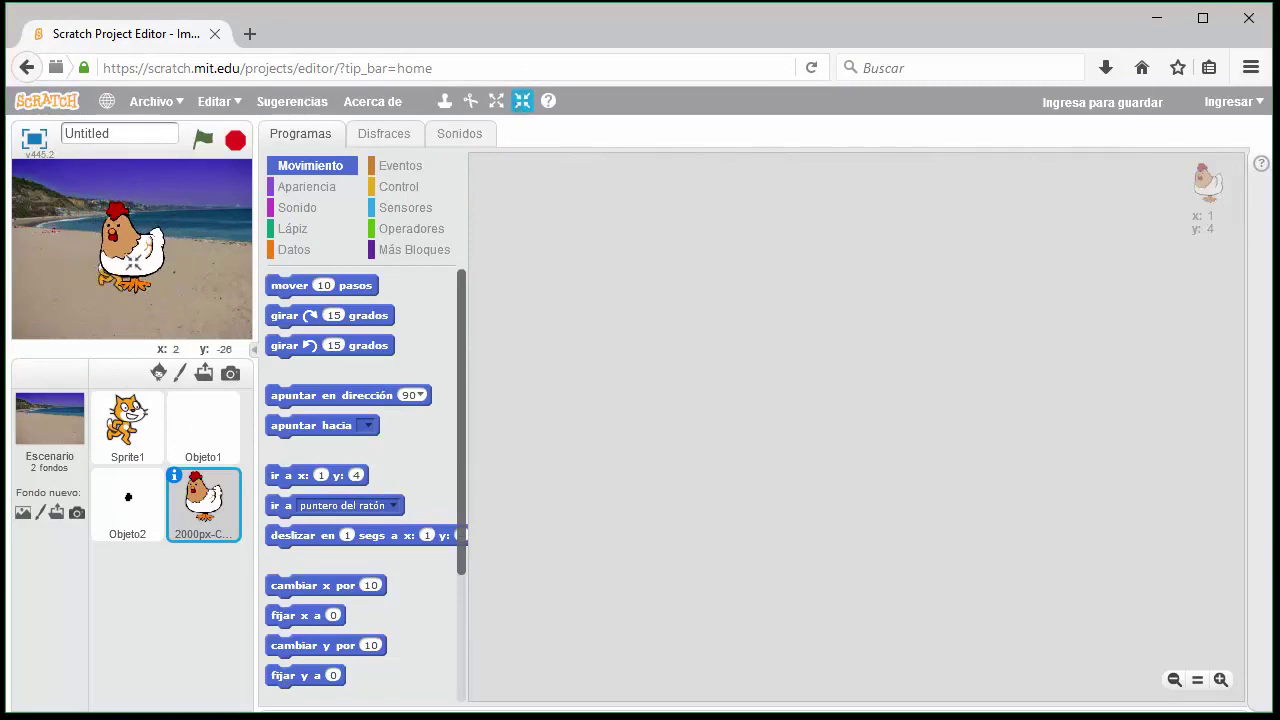
pyautogui.click(133, 262)
# - Add a blank sprite for painting, reselect the chicken sprite and place it beside the cat on the stage
pyautogui.click(181, 376)
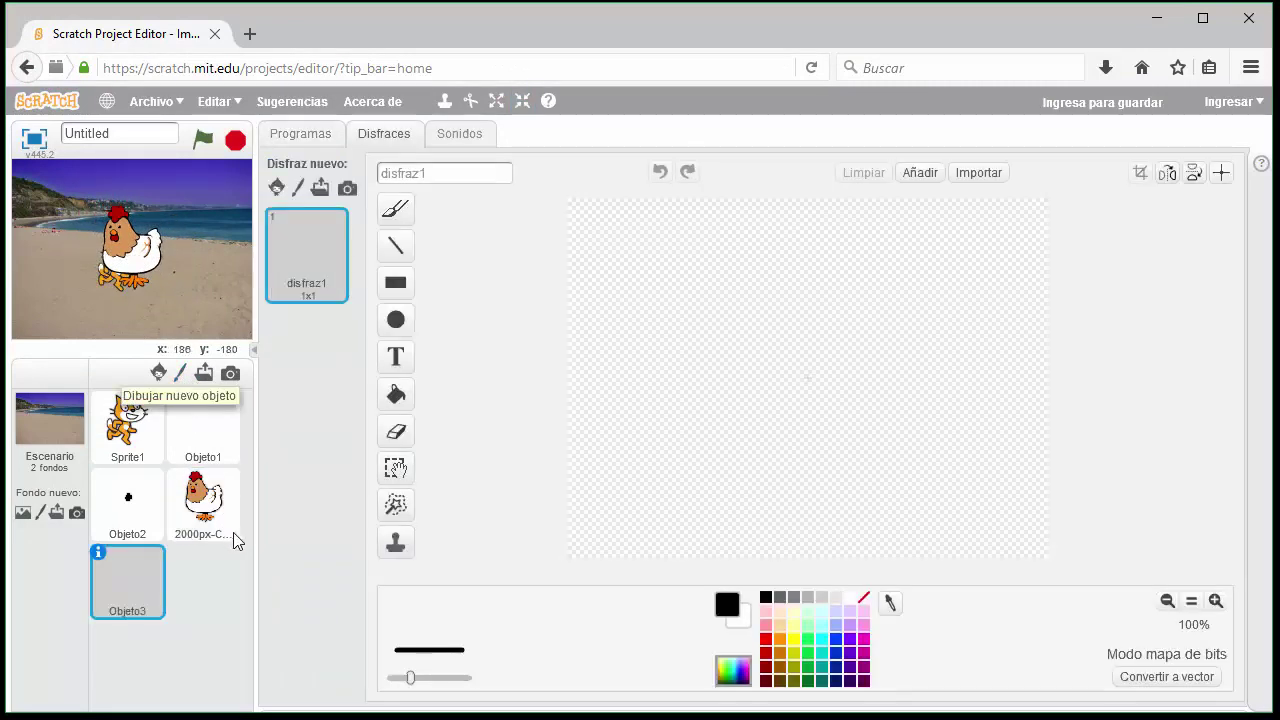
pyautogui.click(218, 515)
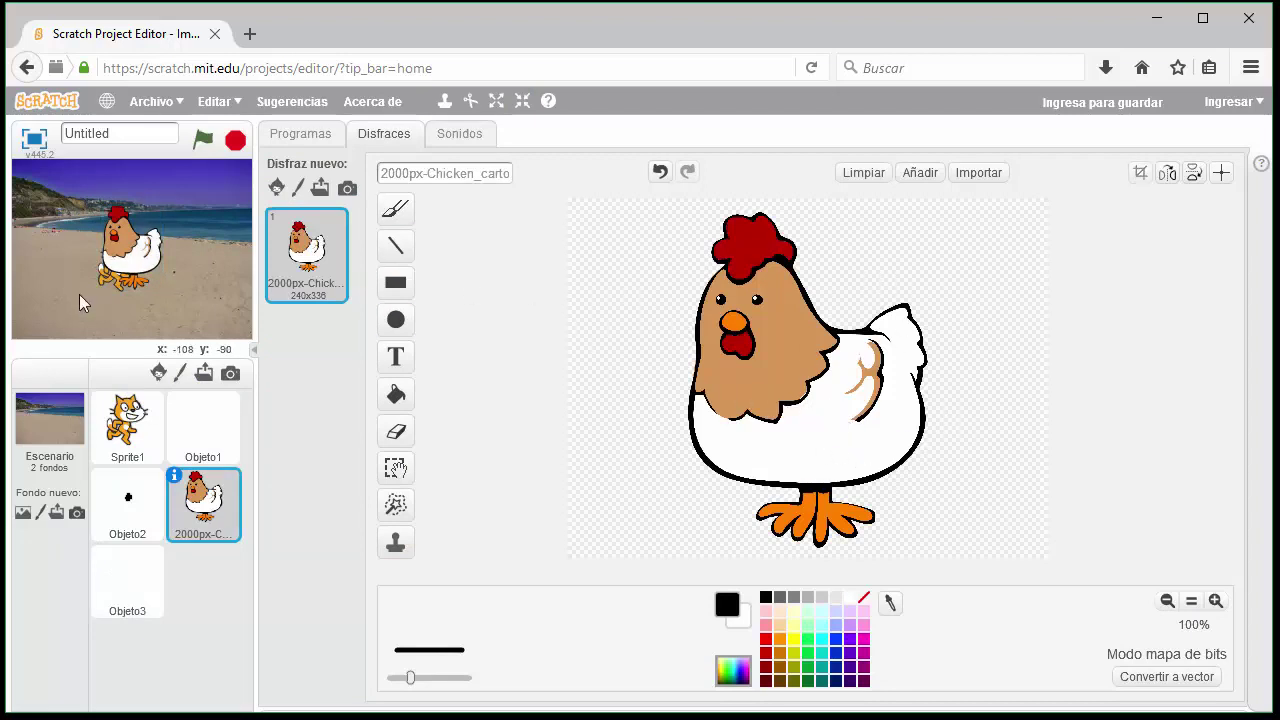
pyautogui.moveTo(105, 285); pyautogui.dragTo(157, 290)
# - Fill the chicken's brown head and neck with yellow and nudge the chicken slightly on the stage
pyautogui.click(398, 393)
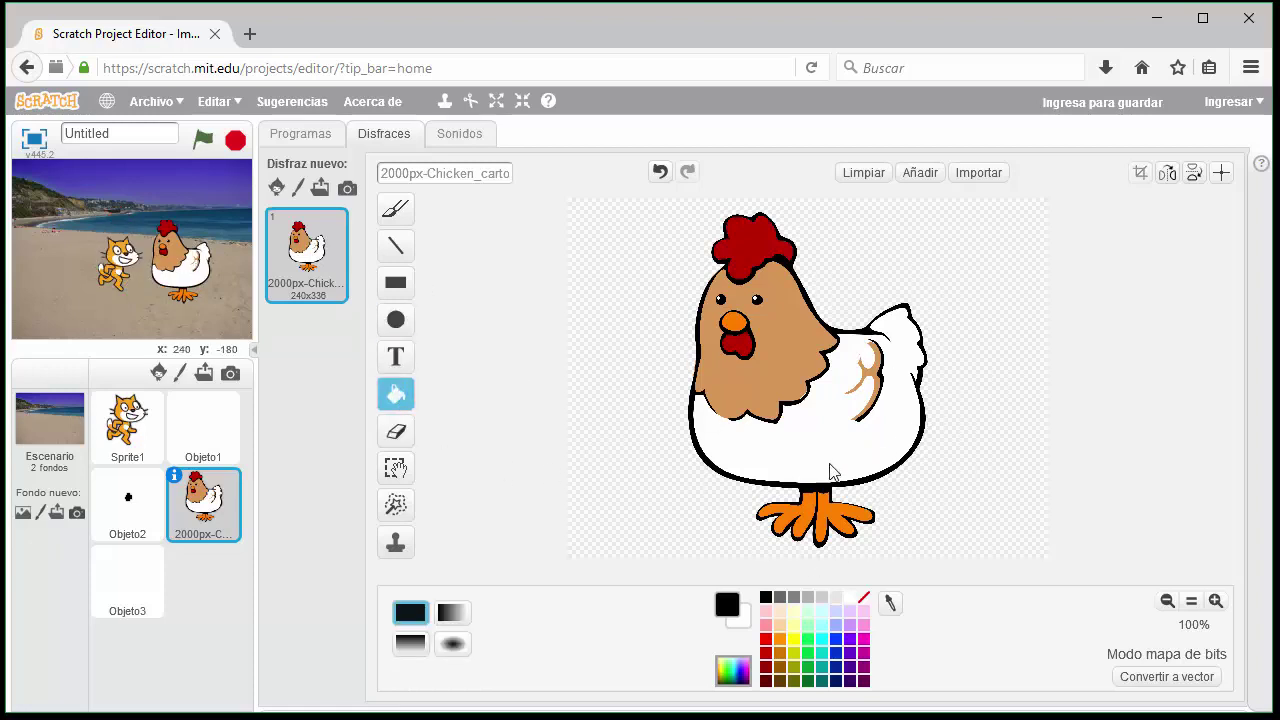
pyautogui.click(865, 601)
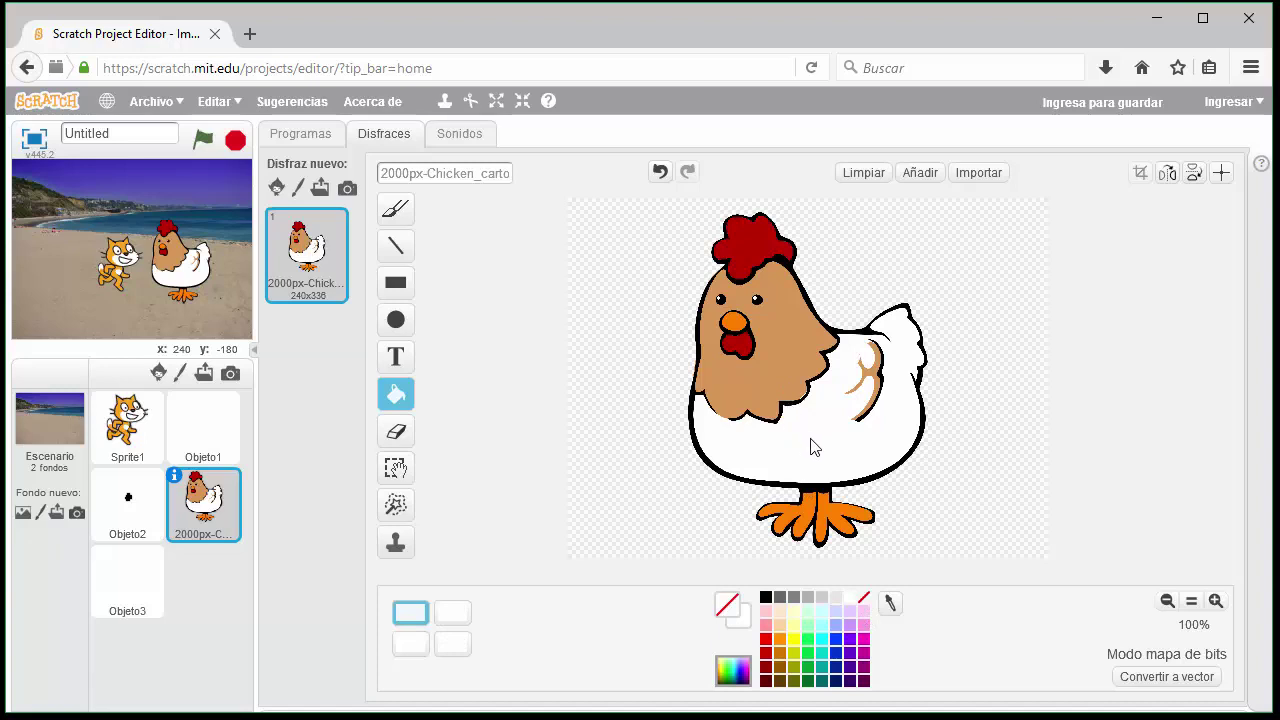
pyautogui.click(780, 362)
pyautogui.moveTo(192, 282)
pyautogui.mouseDown()
pyautogui.moveTo(142, 296)
pyautogui.moveTo(201, 287)
pyautogui.mouseUp()
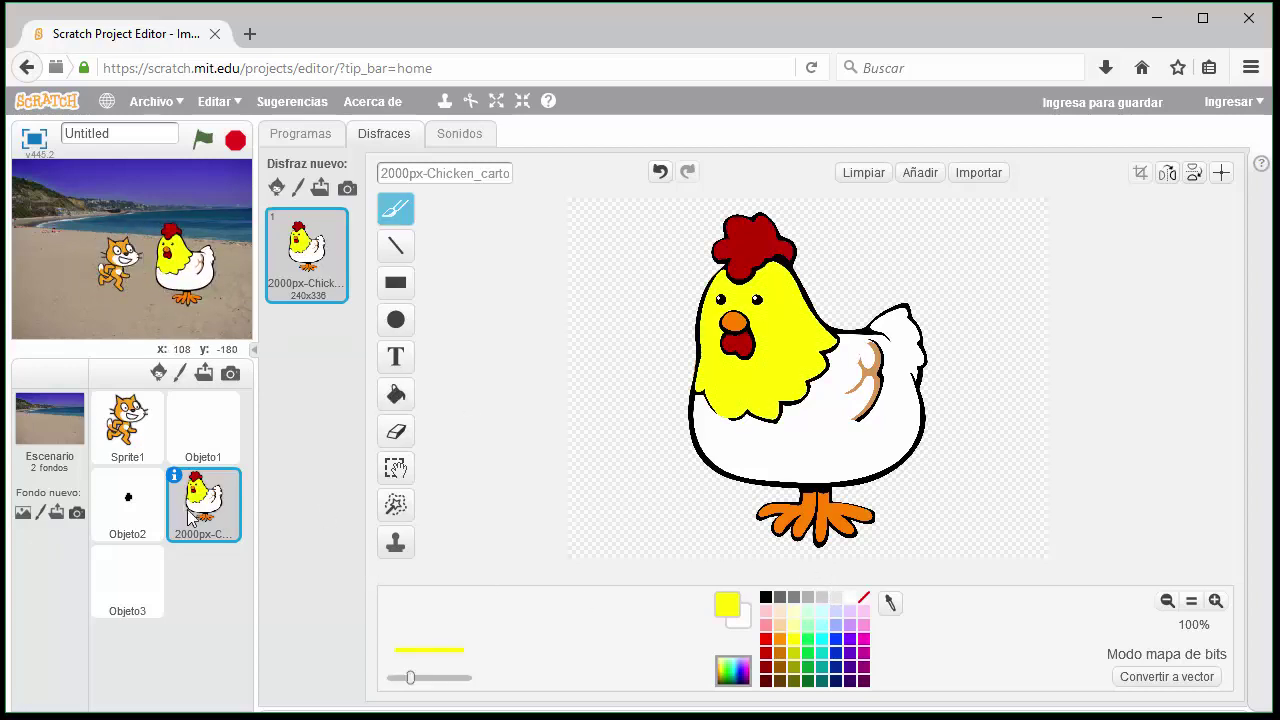
# - Delete the chicken, Objeto1, Objeto2 and Objeto3 sprites, keeping only Sprite1
pyautogui.click(303, 138)
pyautogui.rightClick(219, 504)
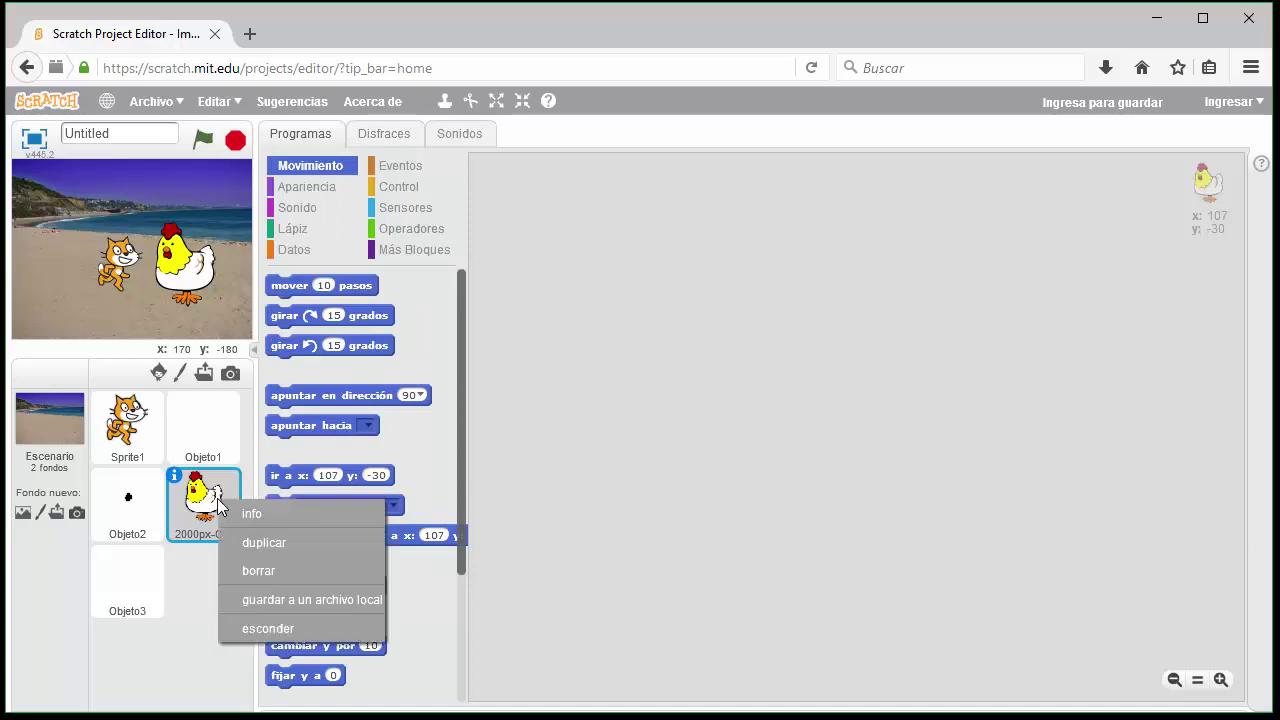
pyautogui.click(262, 570)
pyautogui.rightClick(209, 432)
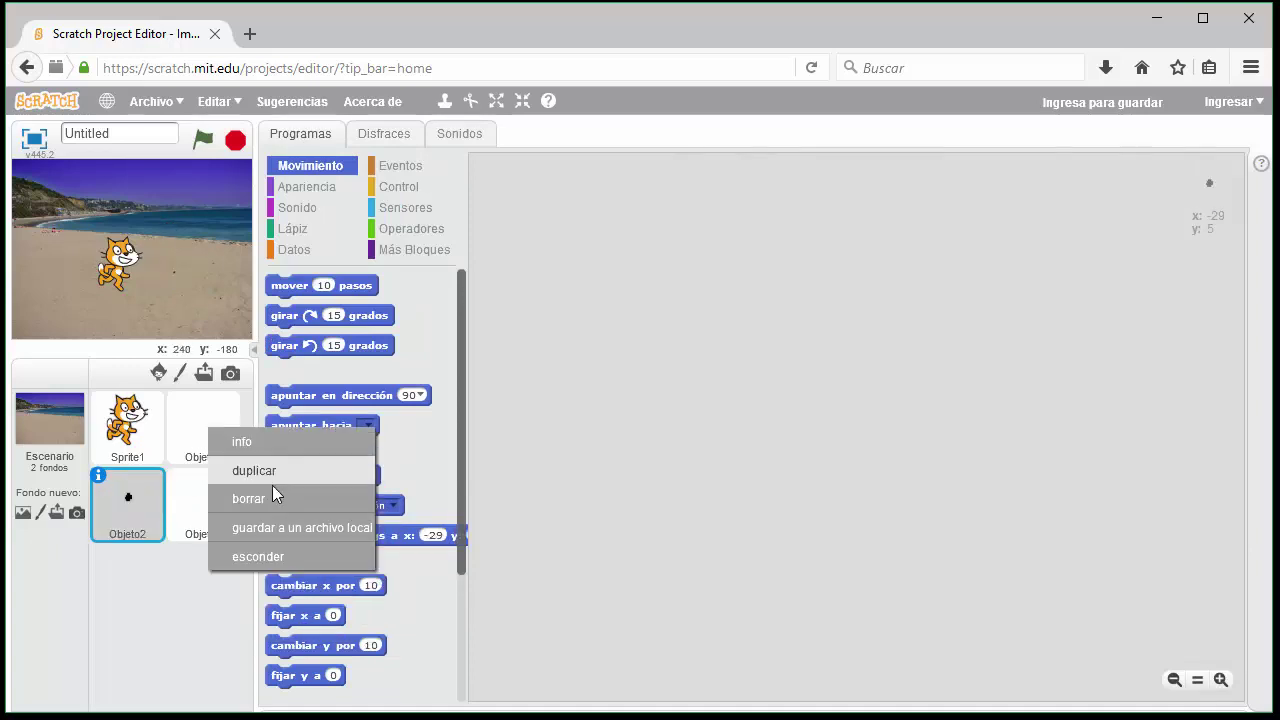
pyautogui.click(272, 497)
pyautogui.rightClick(214, 440)
pyautogui.click(276, 510)
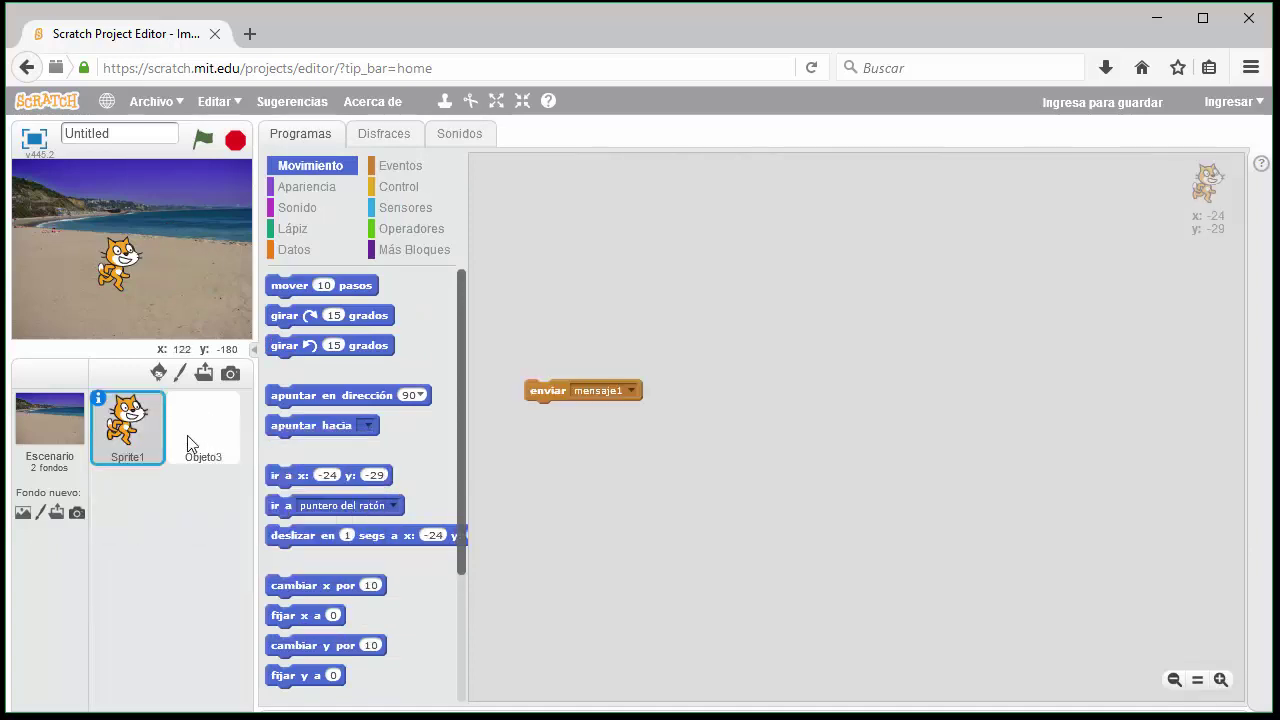
pyautogui.rightClick(214, 416)
pyautogui.click(266, 484)
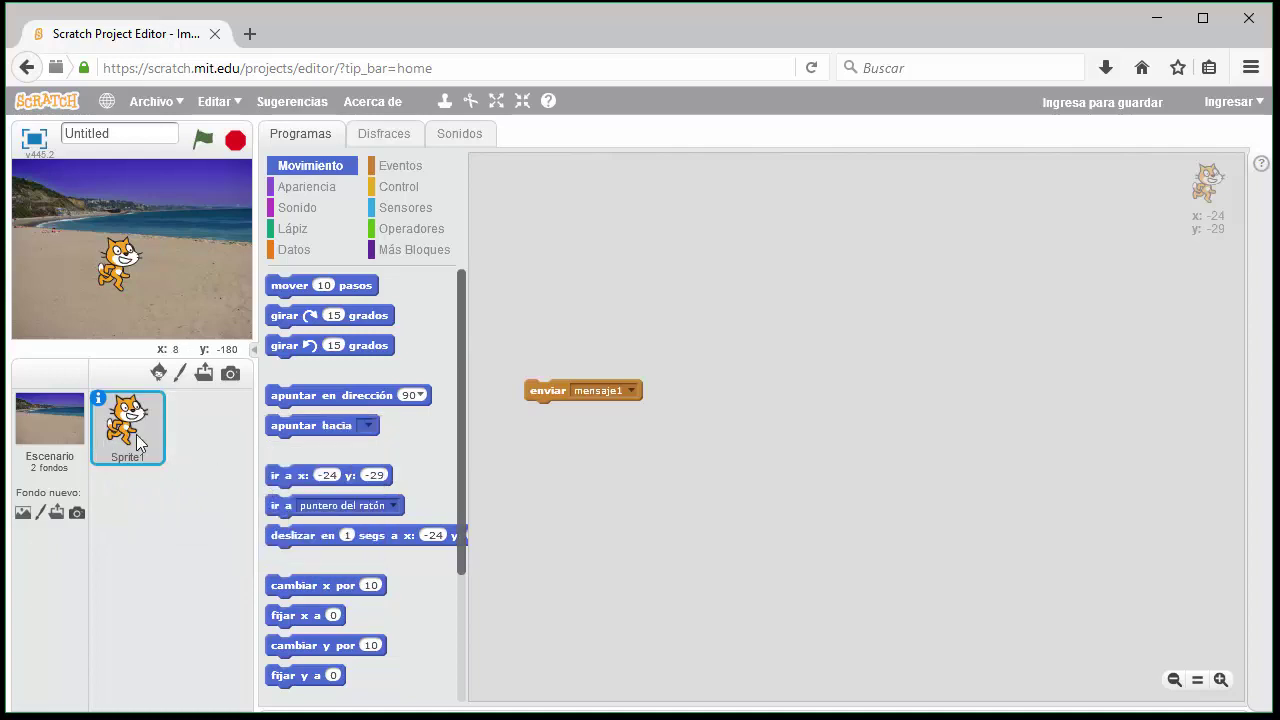
# - In costume2 of Sprite1, select the whole cat, enlarge it slightly and move it a little upward
pyautogui.click(137, 443)
pyautogui.click(386, 133)
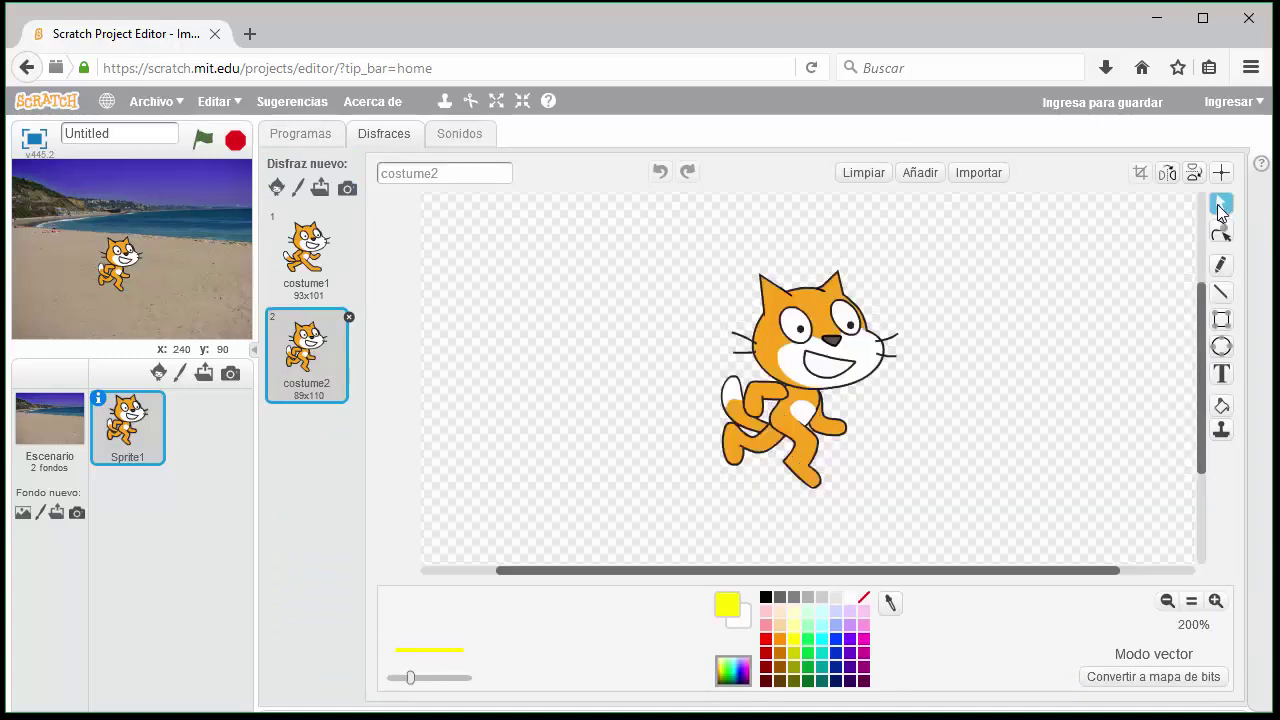
pyautogui.scroll(1, 1207, 330)
pyautogui.click(830, 298)
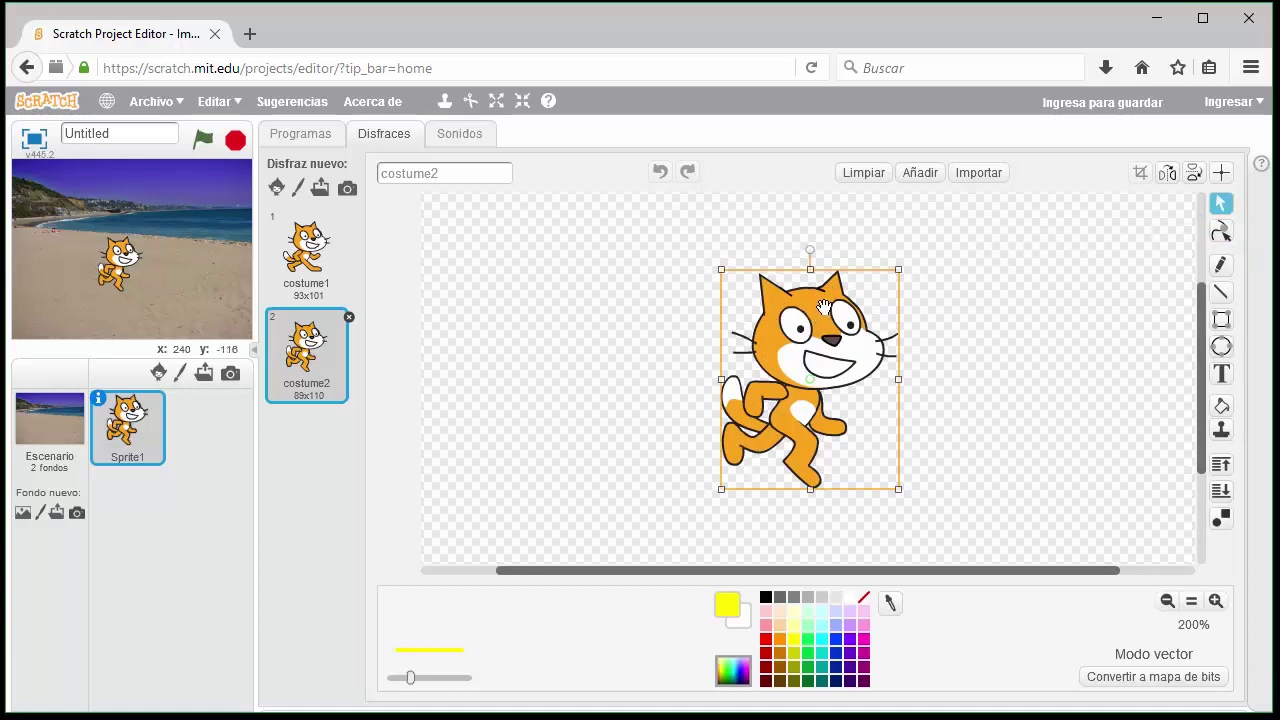
pyautogui.moveTo(826, 306); pyautogui.dragTo(811, 299)
pyautogui.moveTo(883, 484); pyautogui.dragTo(952, 490)
pyautogui.moveTo(797, 331)
pyautogui.mouseDown()
pyautogui.moveTo(817, 306)
pyautogui.moveTo(807, 318)
pyautogui.mouseUp()
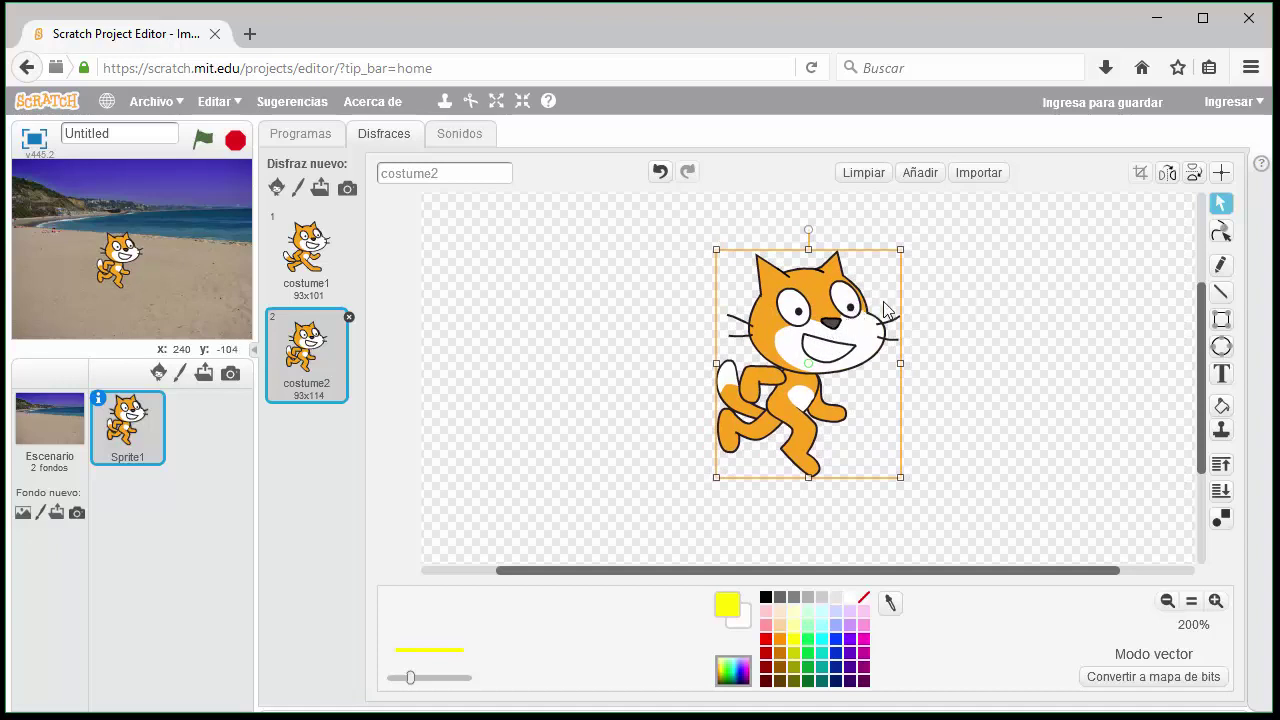
# - Reshape the cat's head by stretching its right ear into a tall spike and pulling its right cheek outward
pyautogui.click(1221, 233)
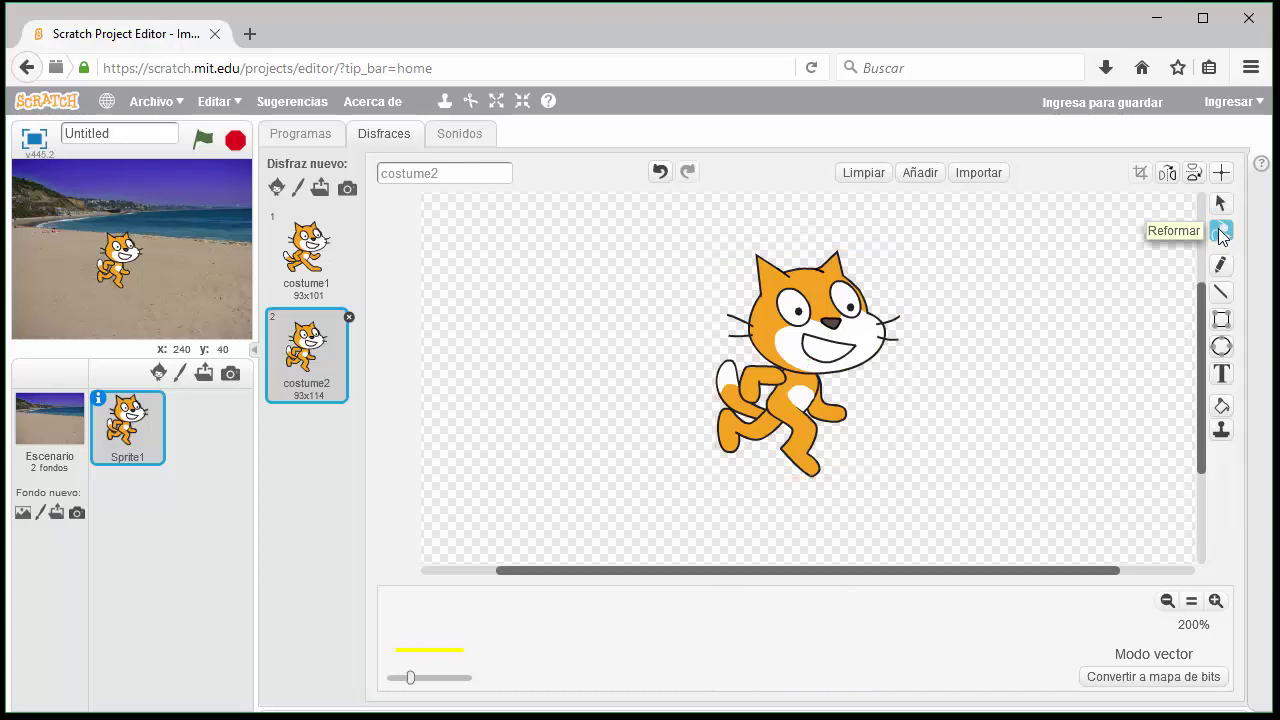
pyautogui.click(840, 266)
pyautogui.moveTo(839, 255); pyautogui.dragTo(884, 281)
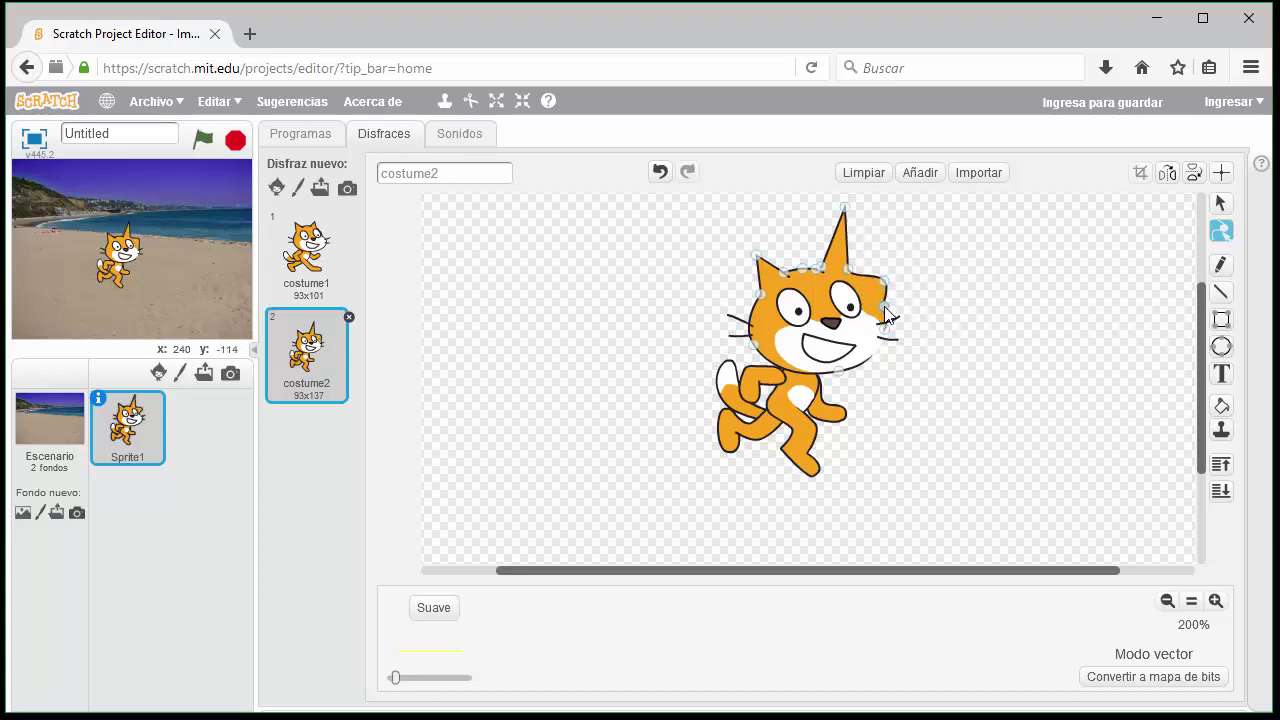
pyautogui.moveTo(842, 370); pyautogui.dragTo(927, 336)
# - Draw a freehand yellow loop to the right of the cat and pull several points along its lower edge outward with Reshape
pyautogui.click(1220, 264)
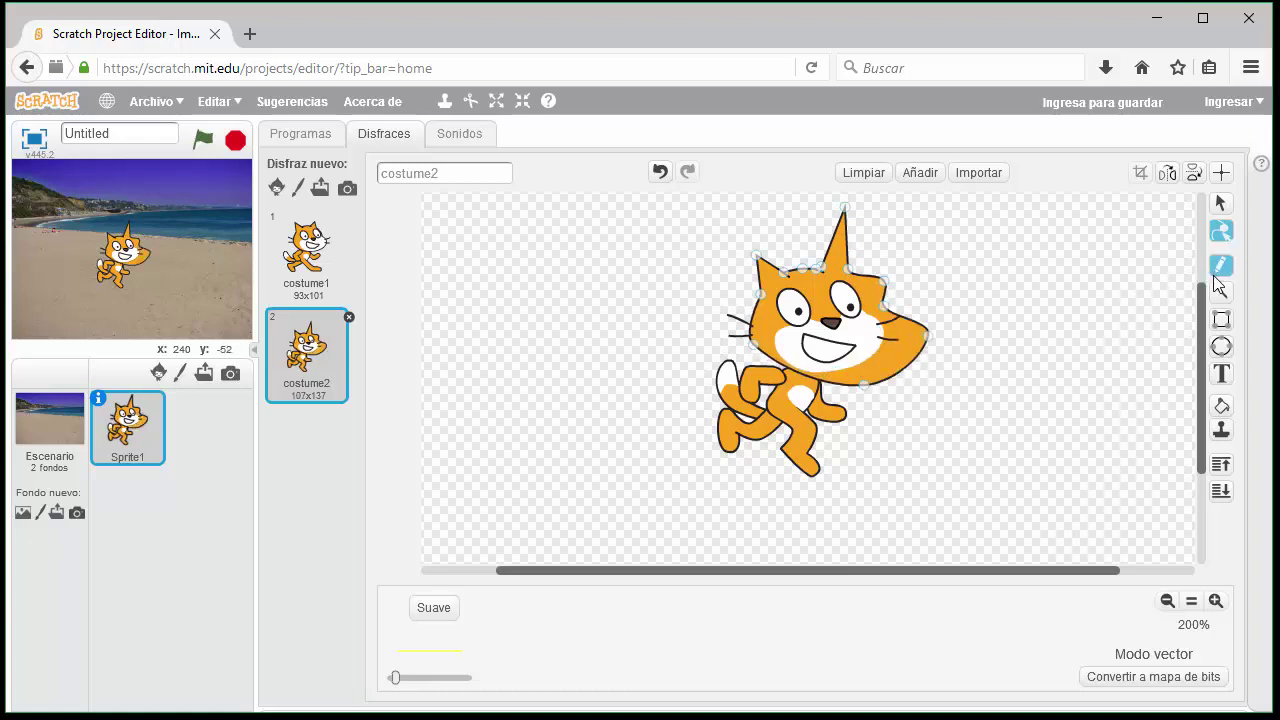
pyautogui.moveTo(1068, 282)
pyautogui.mouseDown()
pyautogui.moveTo(974, 386)
pyautogui.moveTo(1098, 322)
pyautogui.mouseUp()
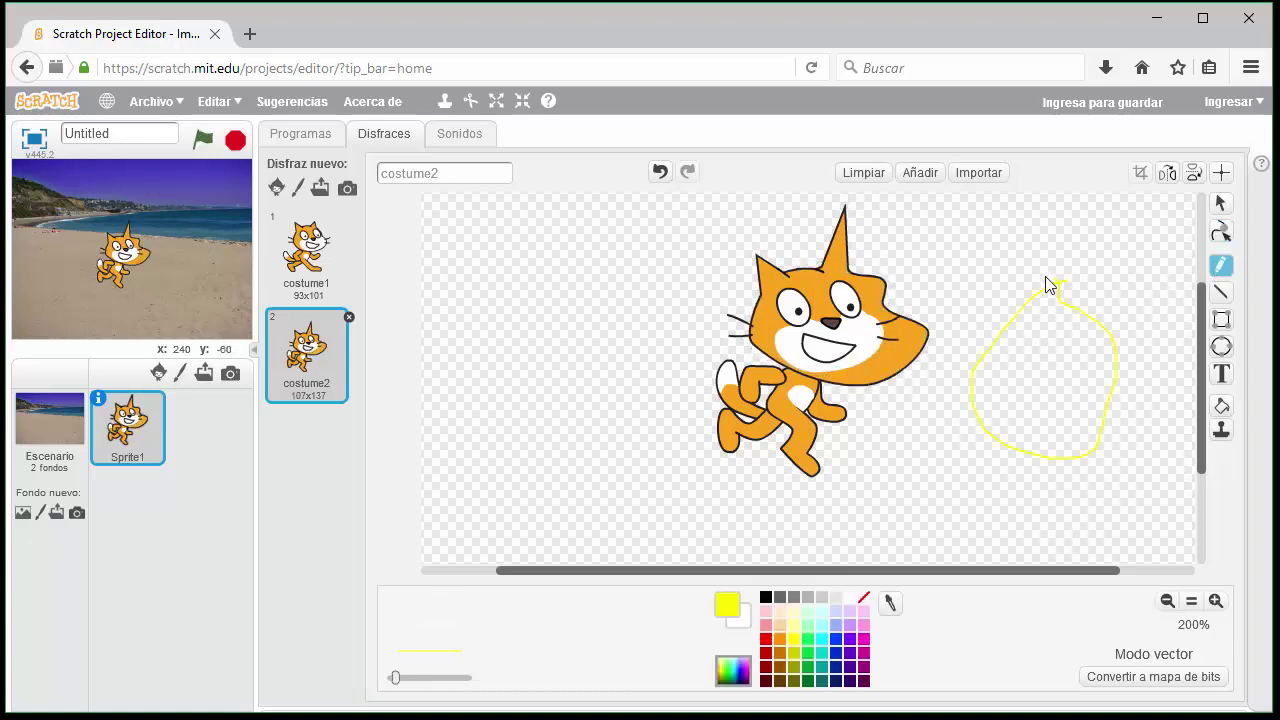
pyautogui.click(1220, 231)
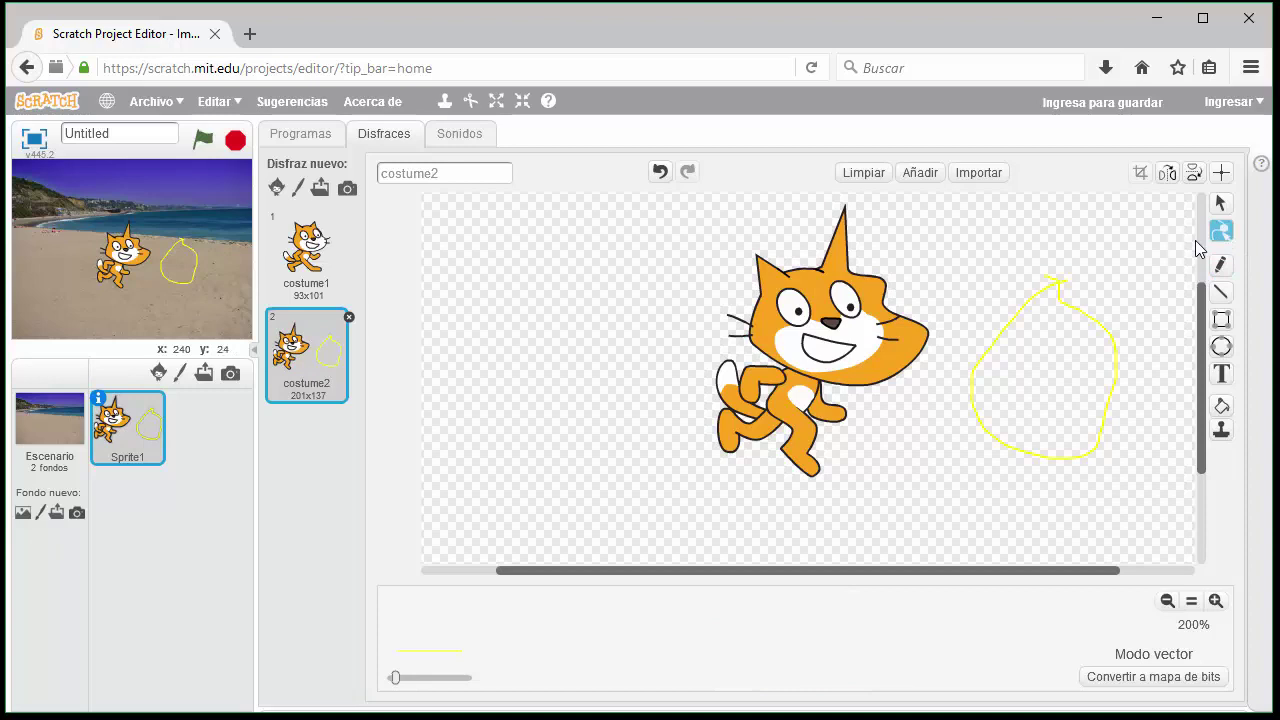
pyautogui.click(1080, 318)
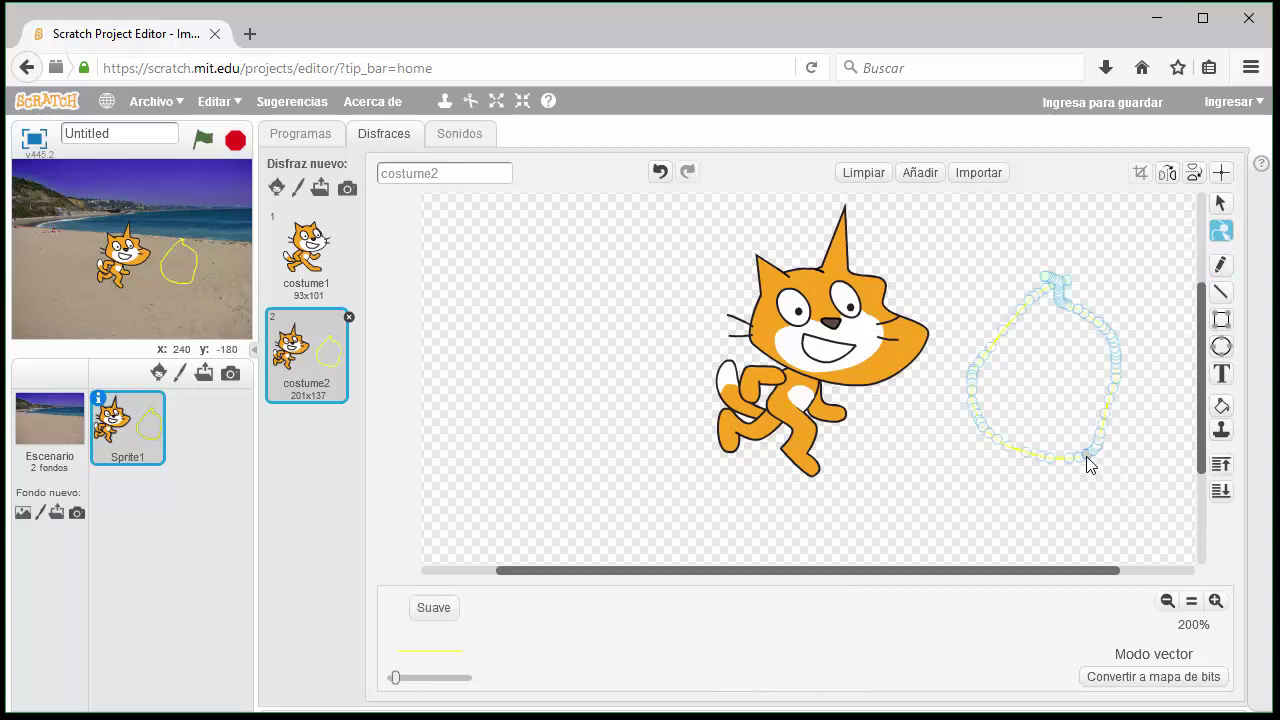
pyautogui.moveTo(1088, 462); pyautogui.dragTo(1015, 497)
pyautogui.moveTo(1051, 451); pyautogui.dragTo(979, 482)
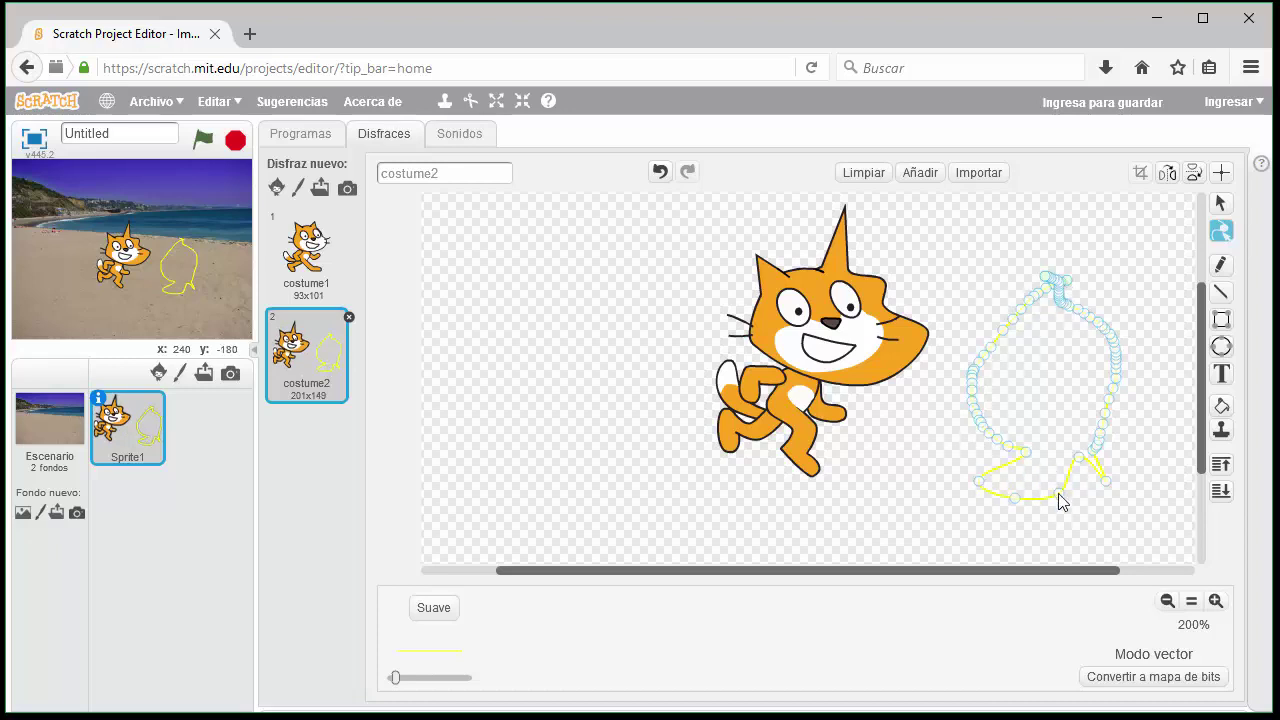
pyautogui.moveTo(1108, 435); pyautogui.dragTo(1131, 449)
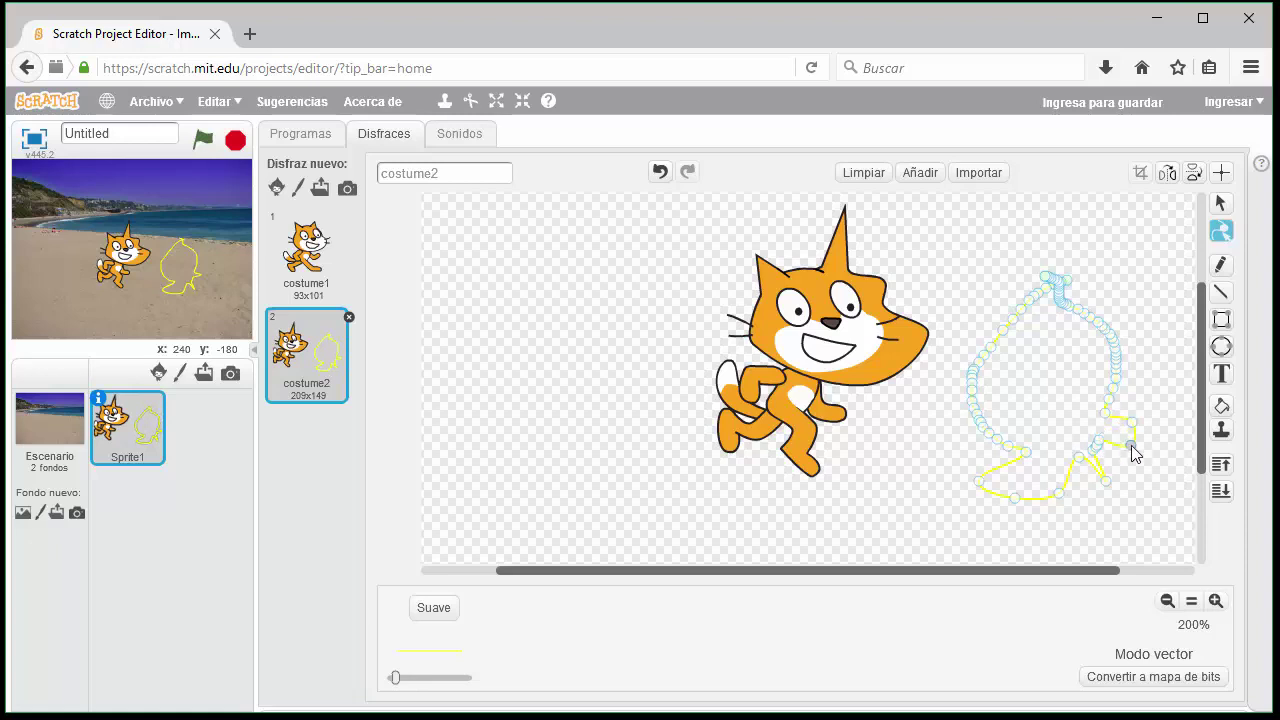
# - Smooth the yellow outline repeatedly until only a few points remain, and adjust a point on its left side
pyautogui.click(434, 608)
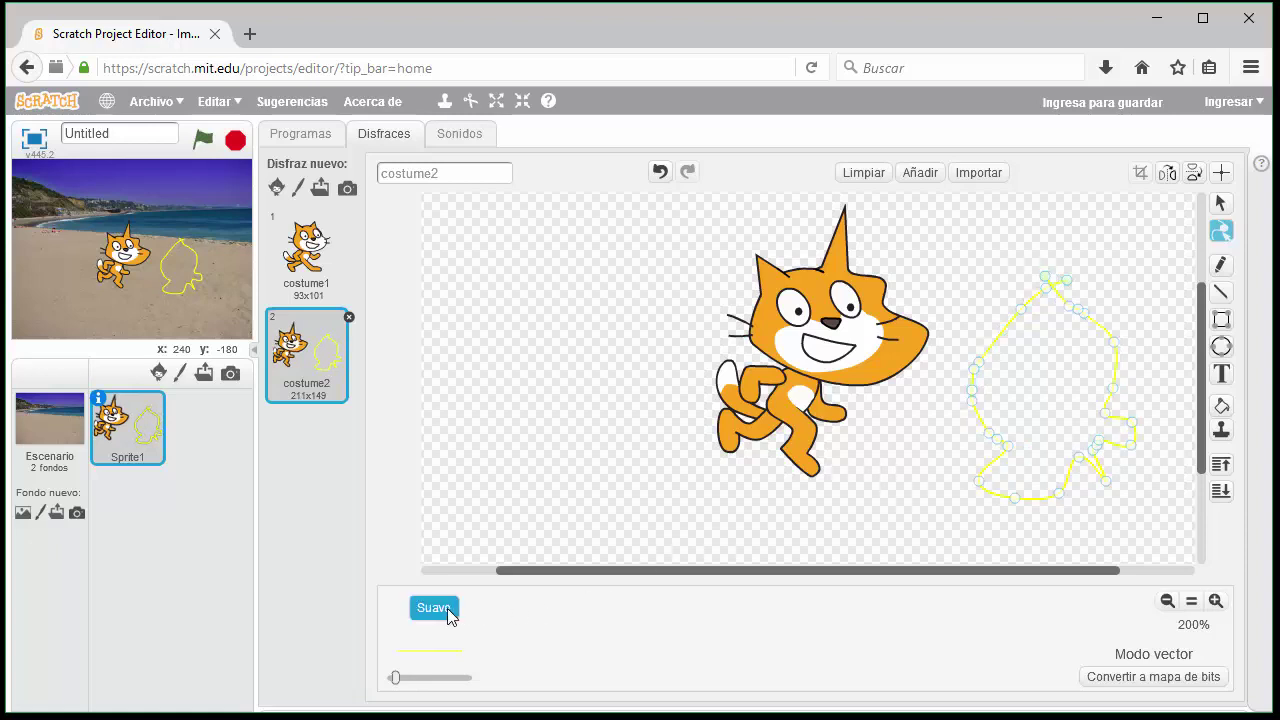
pyautogui.click(434, 608)
pyautogui.click(448, 614)
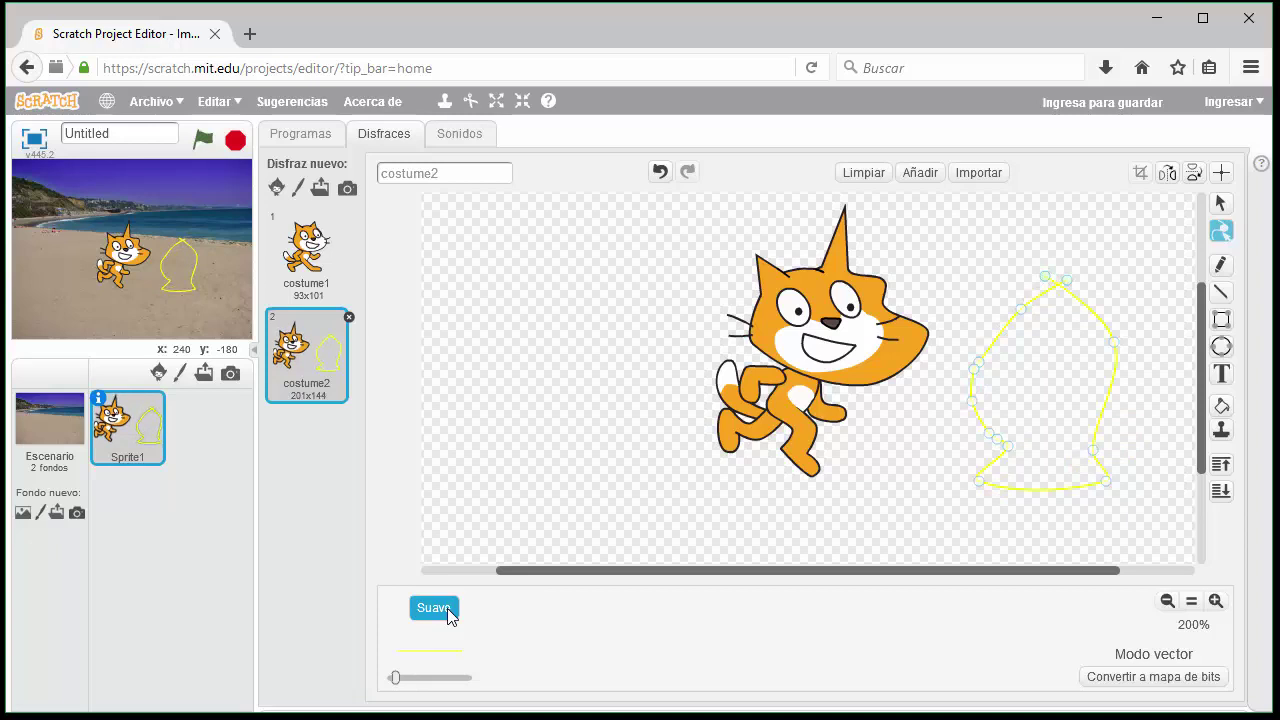
pyautogui.click(448, 614)
pyautogui.click(448, 614)
pyautogui.moveTo(1005, 385); pyautogui.dragTo(978, 358)
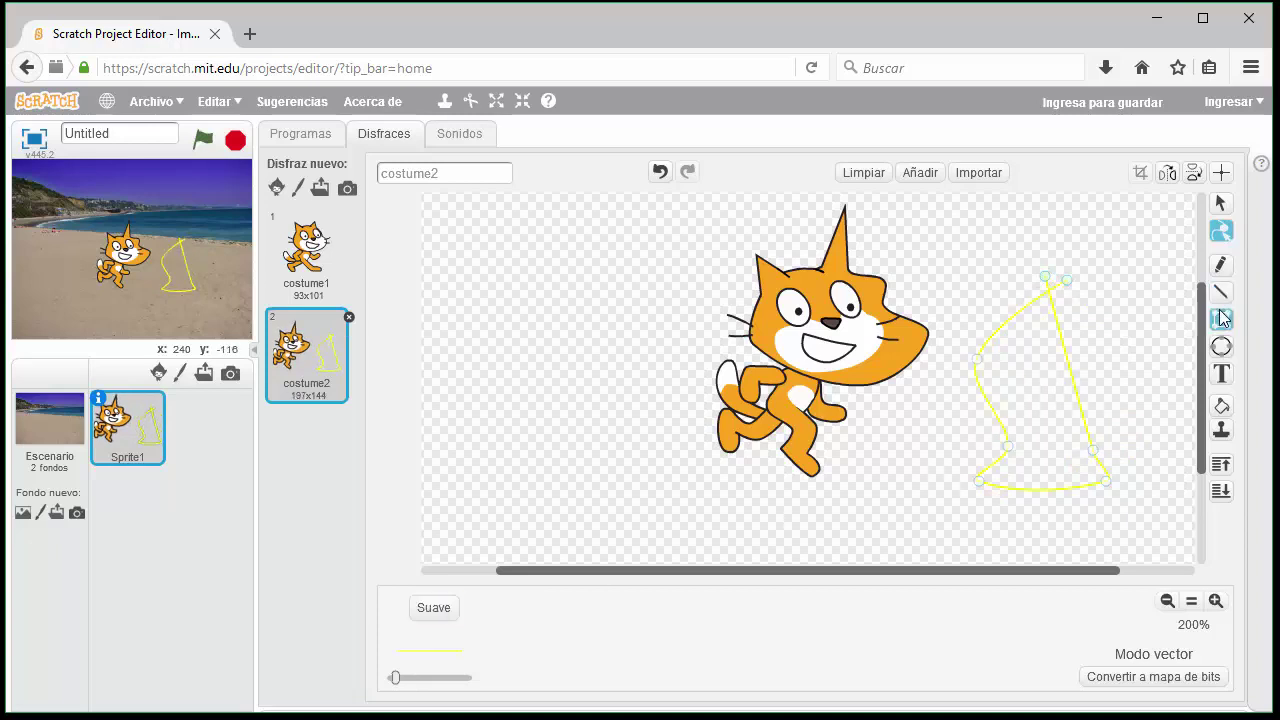
# - Draw a filled black rectangle to the left of the cat, move it upward and rotate it clockwise
pyautogui.click(1222, 318)
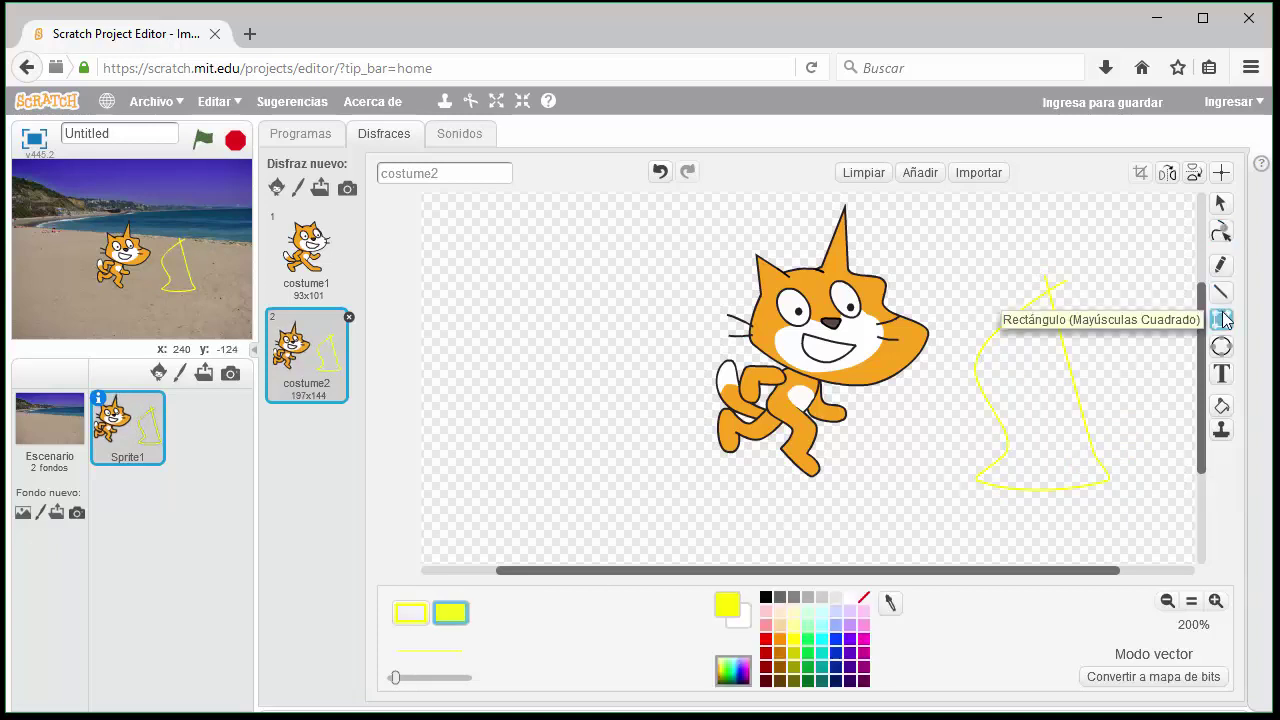
pyautogui.click(766, 597)
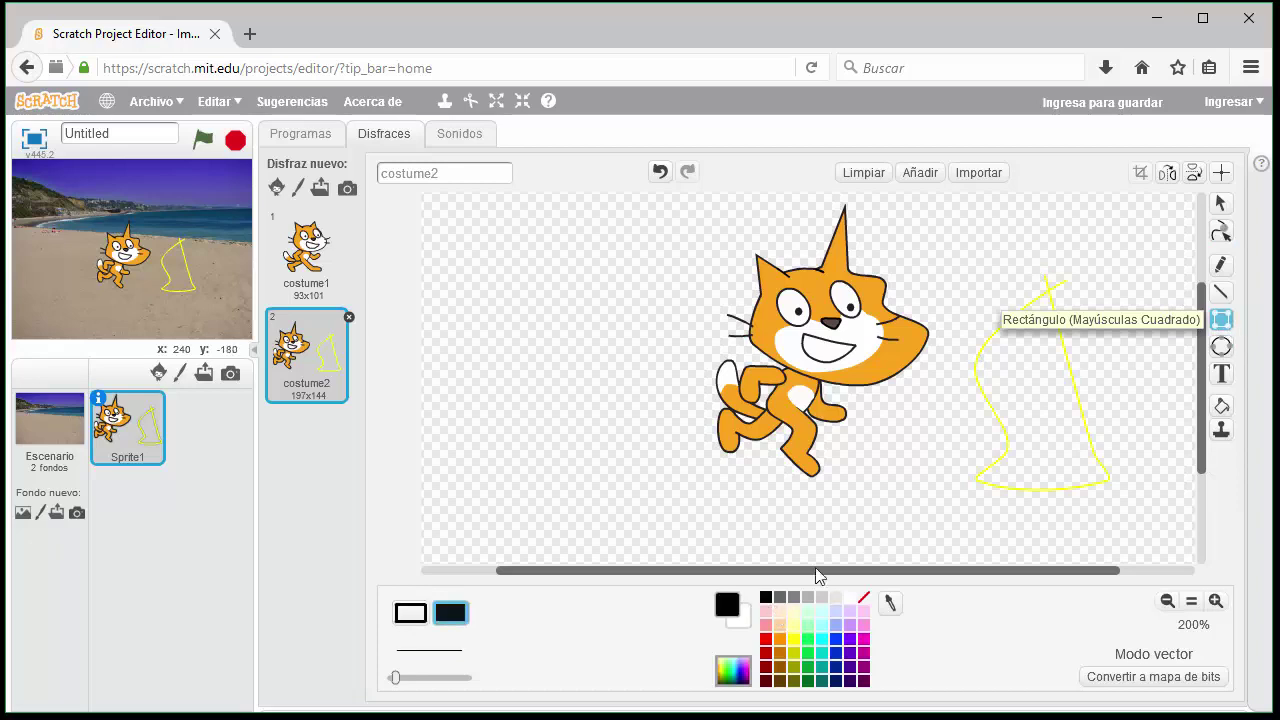
pyautogui.moveTo(500, 313)
pyautogui.mouseDown()
pyautogui.moveTo(588, 428)
pyautogui.moveTo(617, 409)
pyautogui.mouseUp()
pyautogui.moveTo(571, 371); pyautogui.dragTo(562, 286)
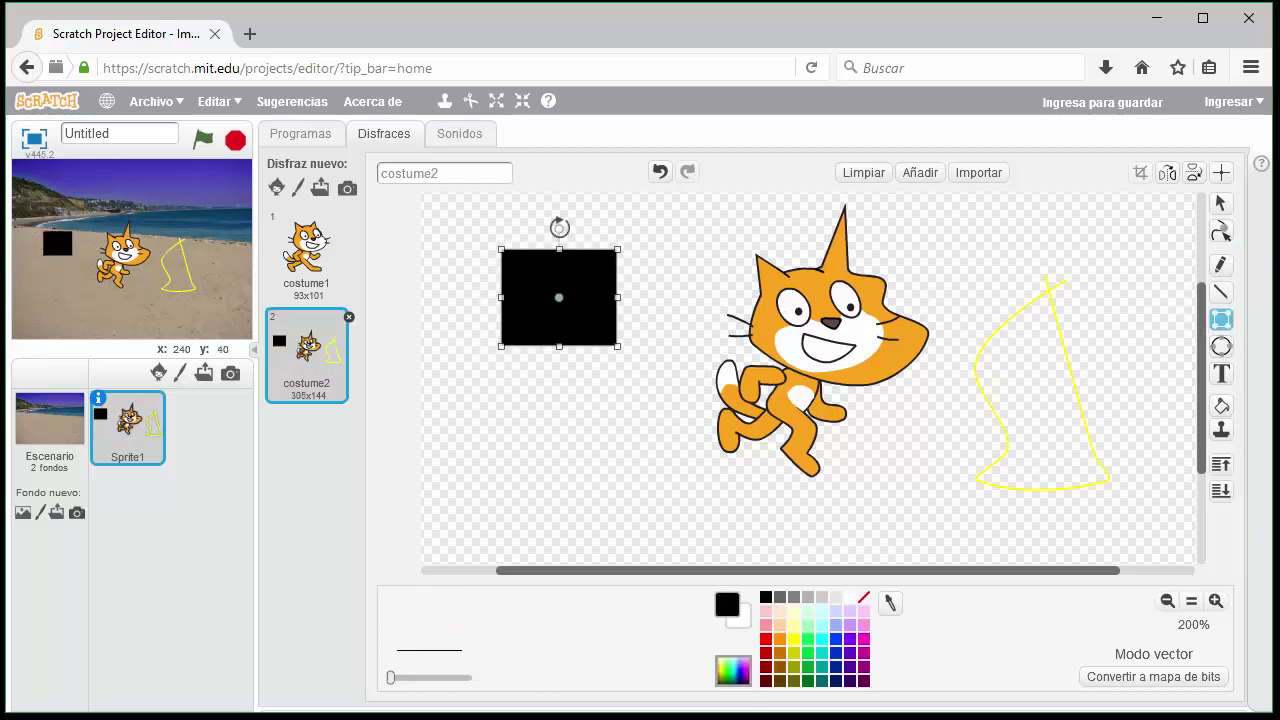
pyautogui.moveTo(549, 207); pyautogui.dragTo(615, 258)
pyautogui.moveTo(593, 325); pyautogui.dragTo(598, 342)
# - Draw a small and a larger filled black ellipse overlapping the lower end of the rotated rectangle
pyautogui.click(1221, 346)
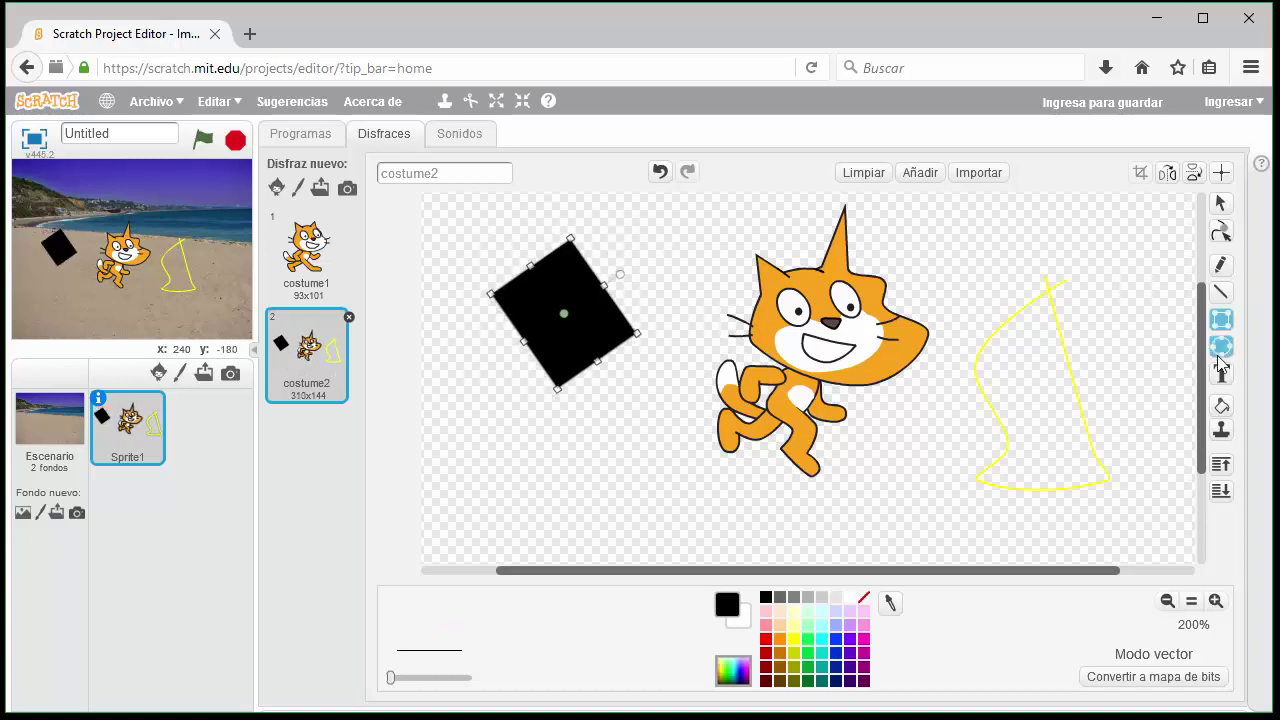
pyautogui.moveTo(517, 452)
pyautogui.mouseDown()
pyautogui.moveTo(580, 500)
pyautogui.moveTo(609, 468)
pyautogui.moveTo(587, 383)
pyautogui.mouseUp()
pyautogui.moveTo(592, 310)
pyautogui.mouseDown()
pyautogui.moveTo(683, 343)
pyautogui.moveTo(702, 406)
pyautogui.mouseUp()
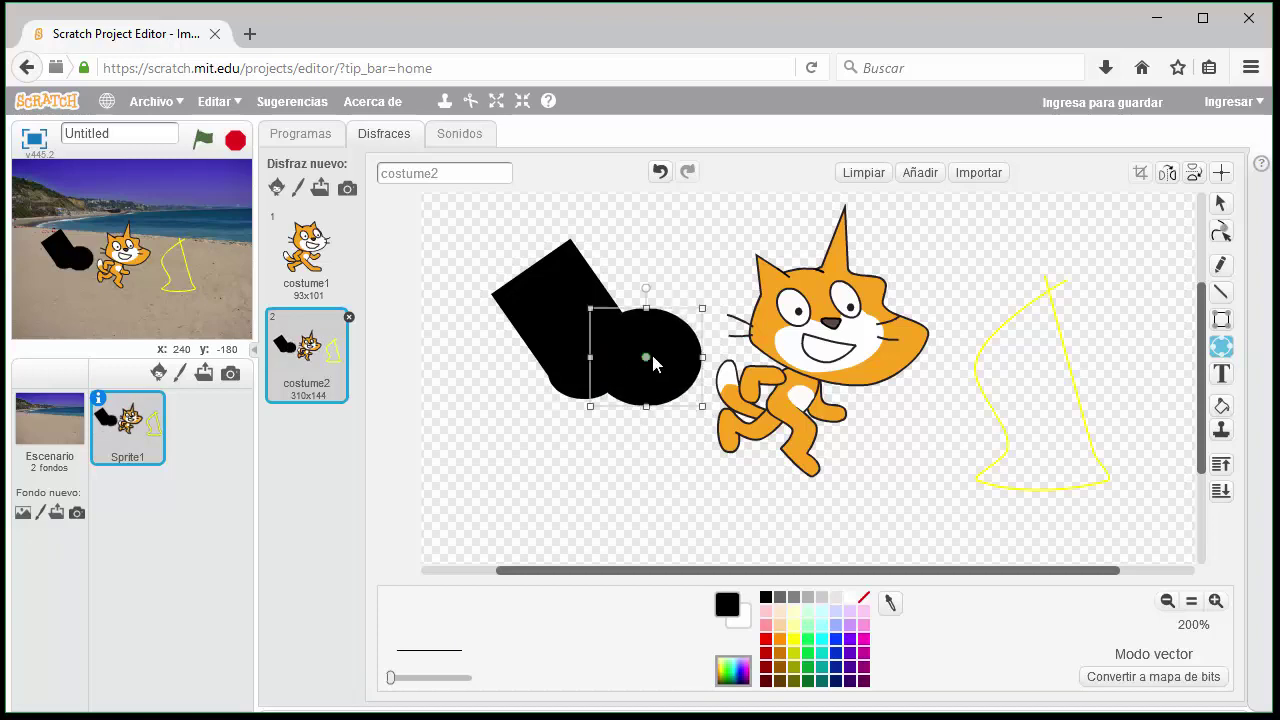
pyautogui.click(1220, 202)
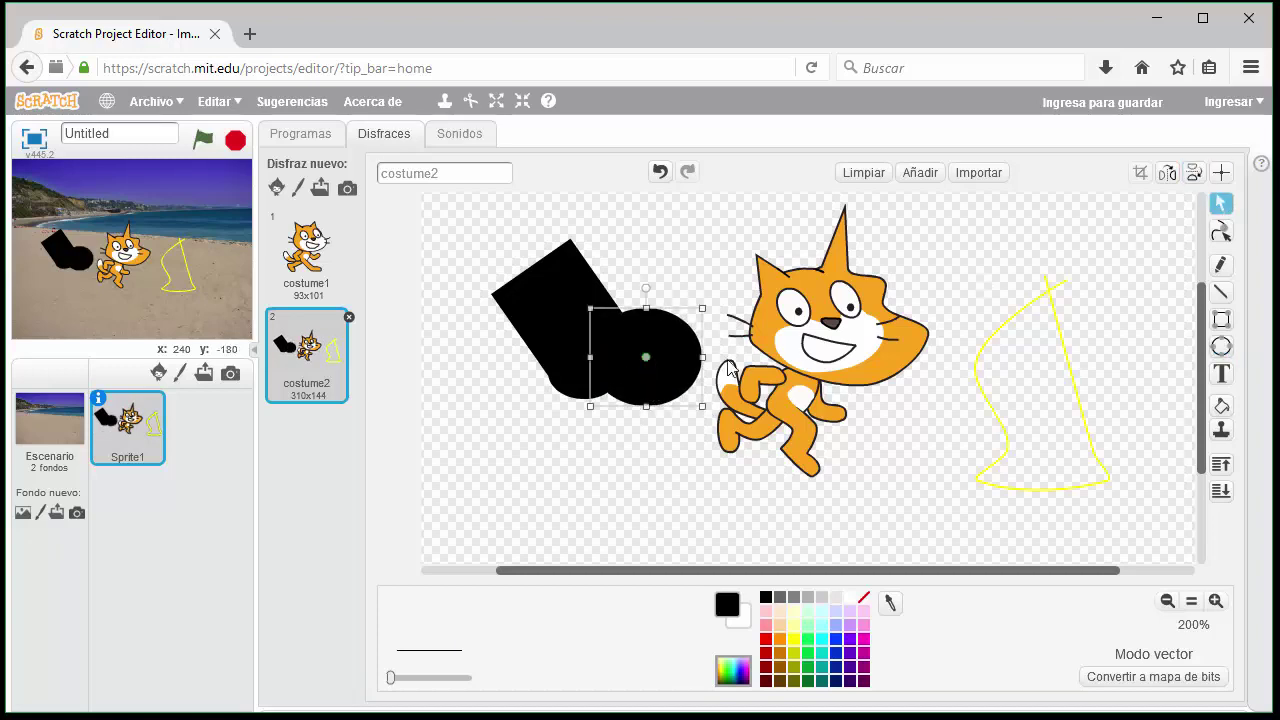
# - Move the large and small black ellipses off the rotated rectangle, and delete the rectangle and the small ellipse
pyautogui.moveTo(678, 388); pyautogui.dragTo(595, 522)
pyautogui.moveTo(608, 400); pyautogui.dragTo(676, 463)
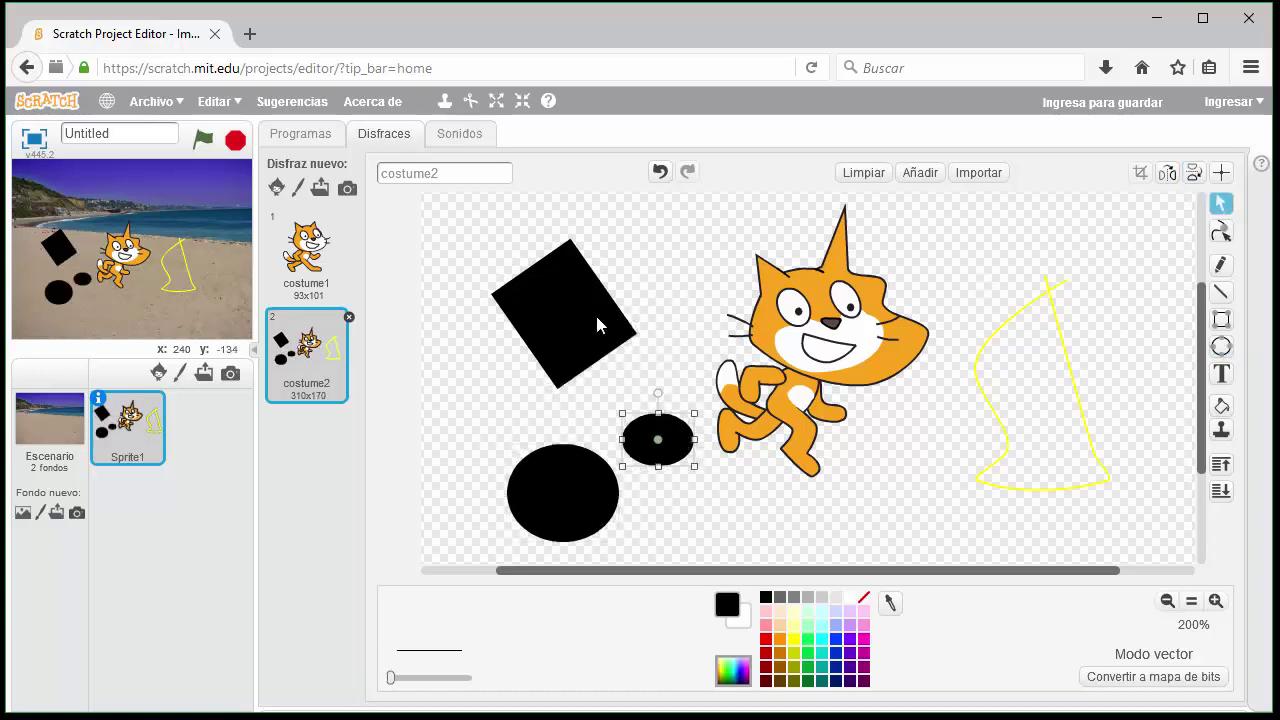
pyautogui.moveTo(600, 323); pyautogui.dragTo(594, 386)
pyautogui.press('Delete')
pyautogui.click(655, 452)
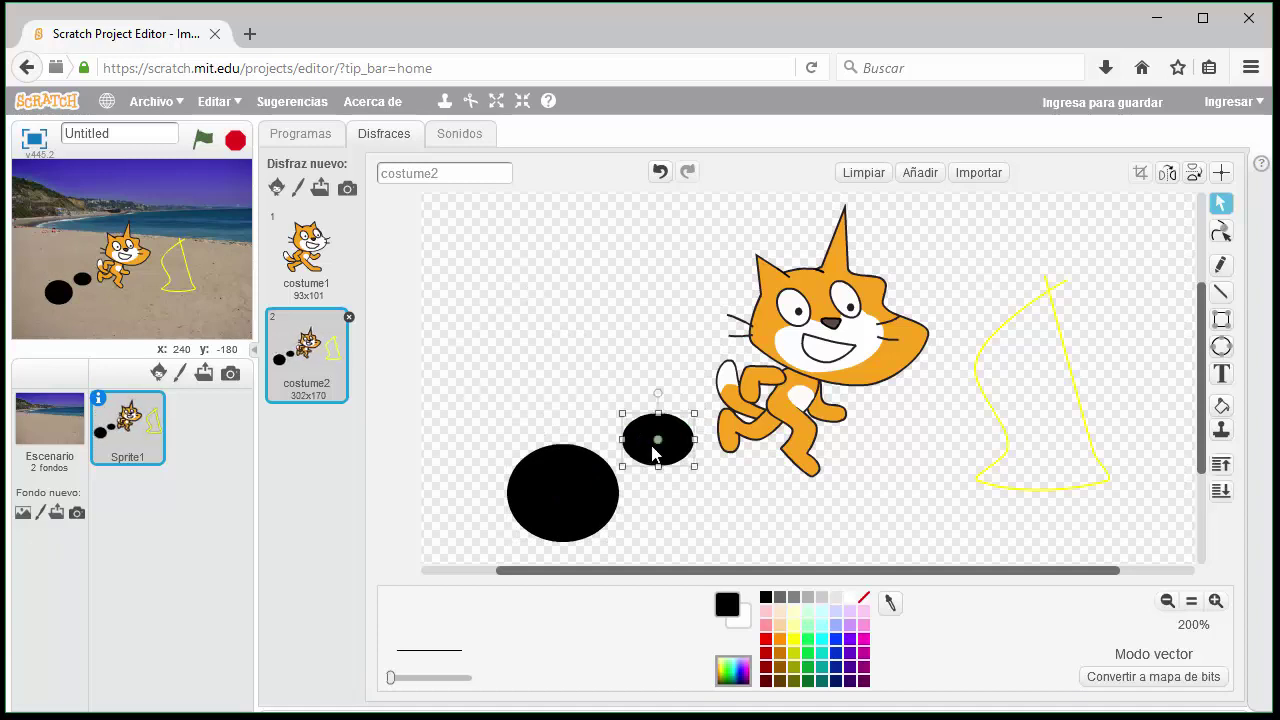
pyautogui.press('Delete')
# - Place the large black ellipse over the cat's tail, alternate it between behind and in front of the cat, and move it clear
pyautogui.click(615, 508)
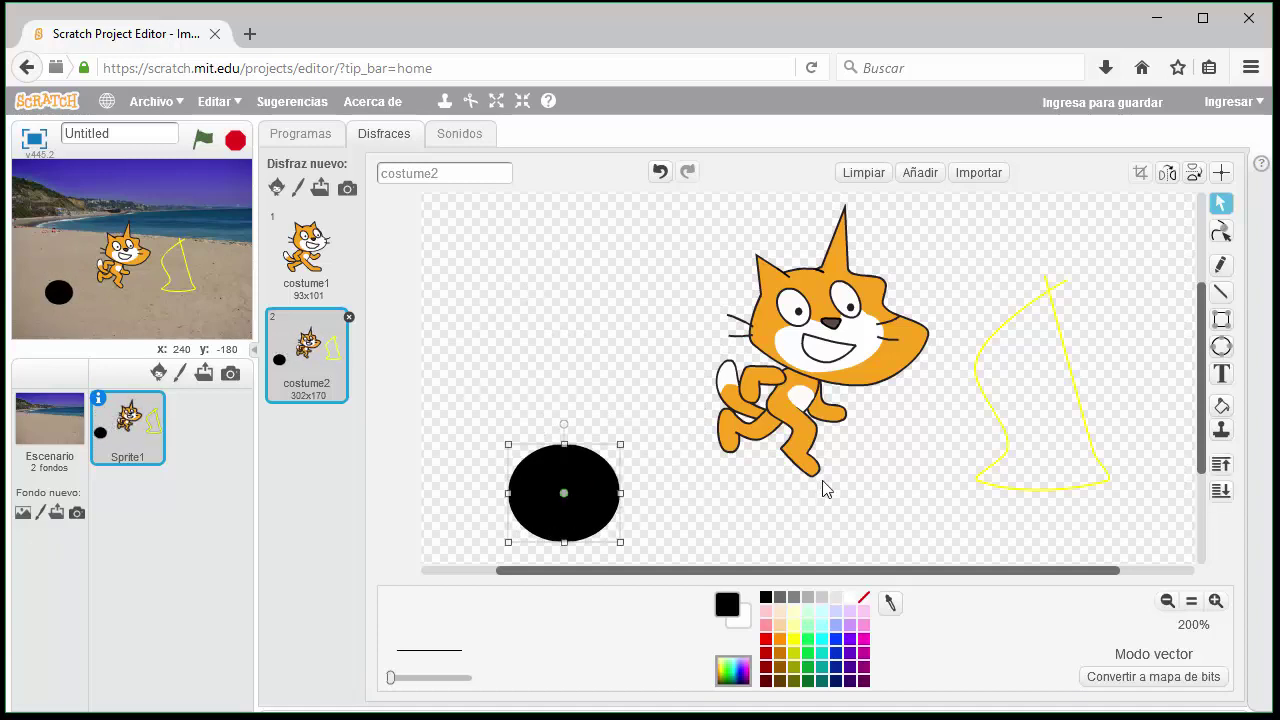
pyautogui.moveTo(615, 503); pyautogui.dragTo(762, 416)
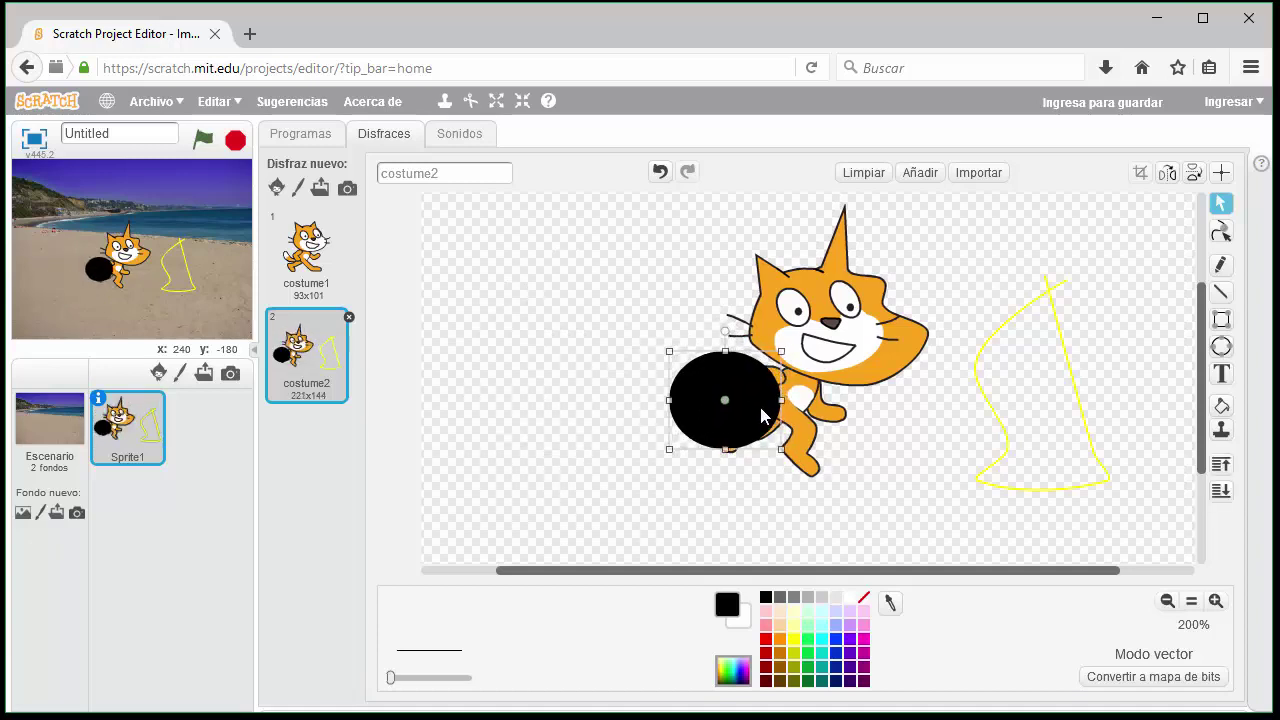
pyautogui.click(1222, 490)
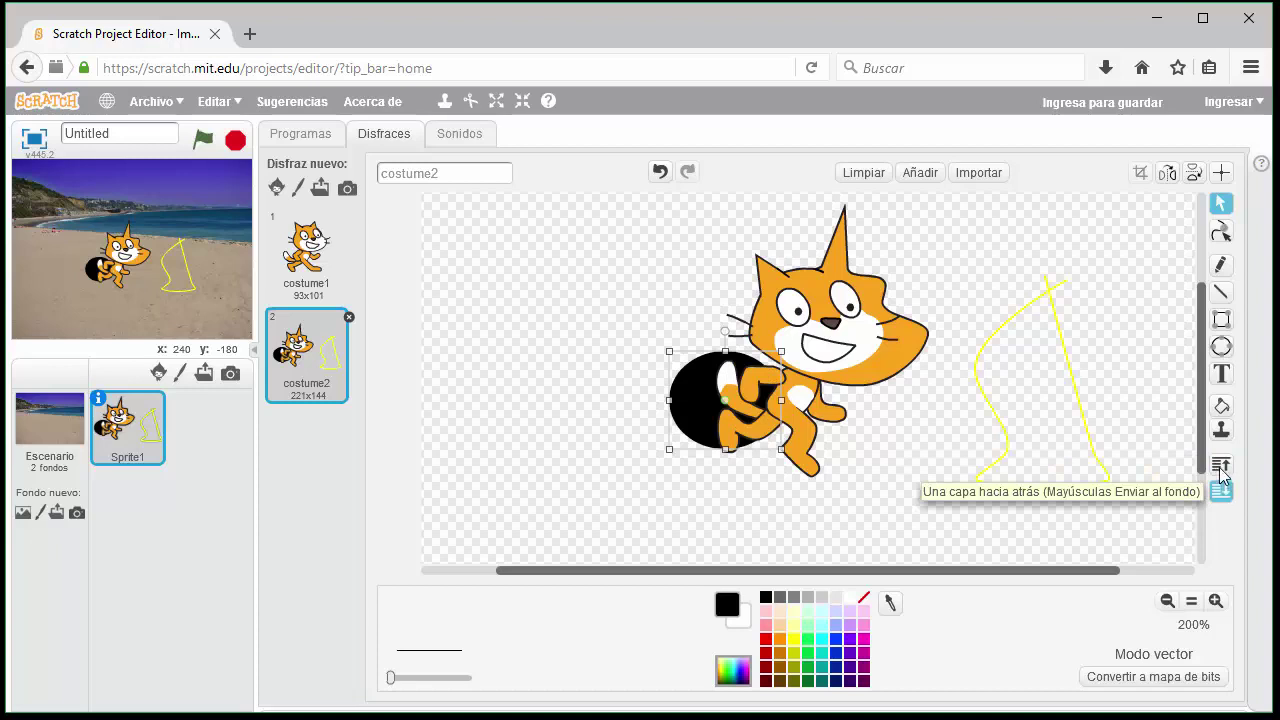
pyautogui.click(1221, 466)
pyautogui.click(1221, 490)
pyautogui.click(1221, 466)
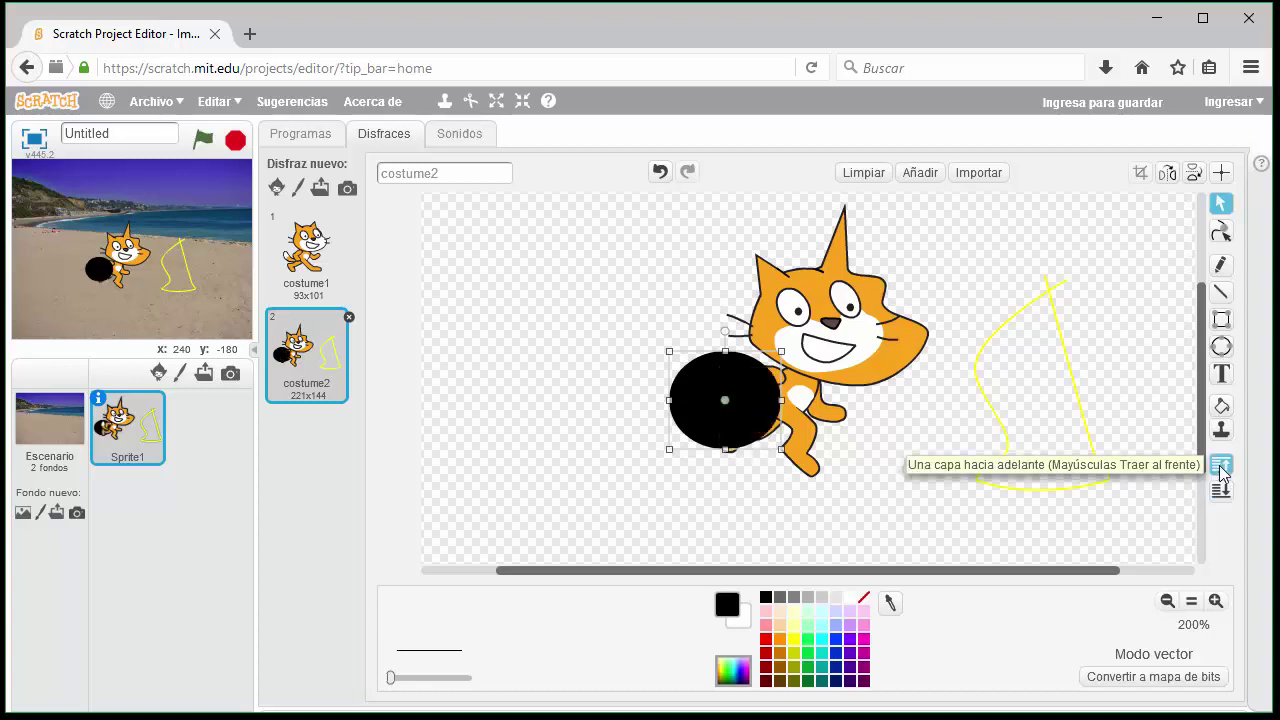
pyautogui.click(1221, 490)
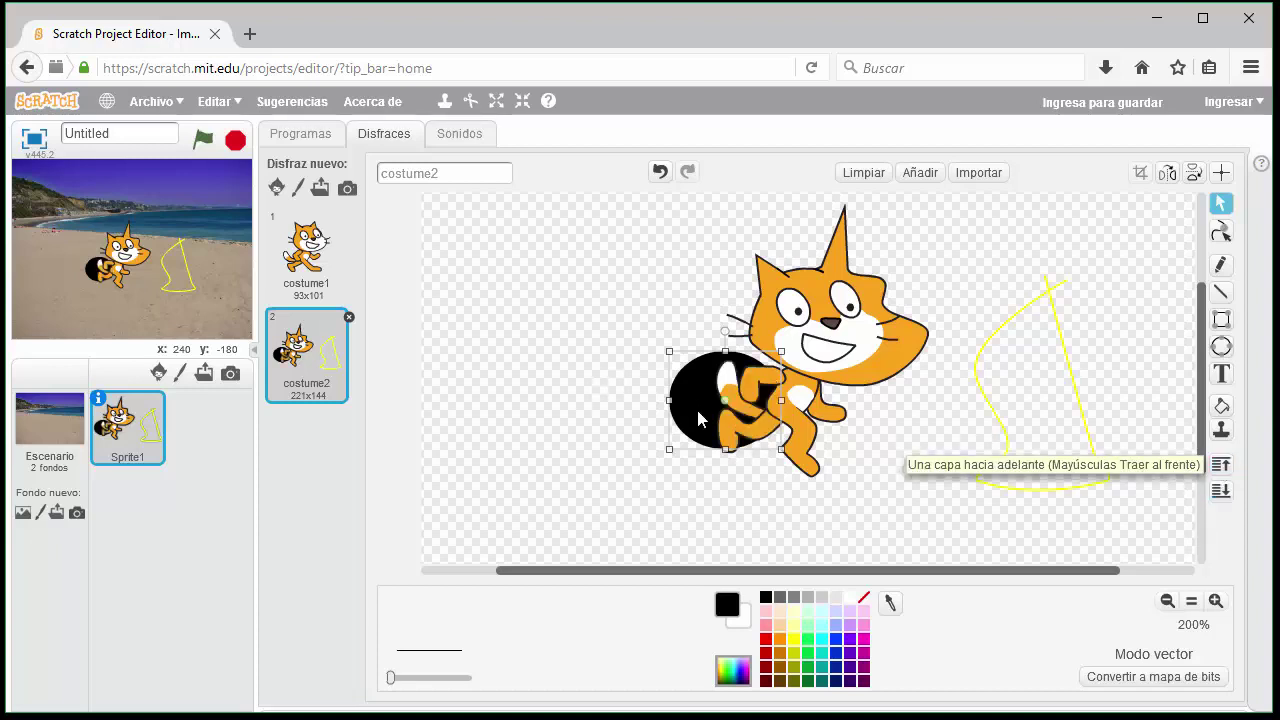
pyautogui.moveTo(696, 406); pyautogui.dragTo(609, 336)
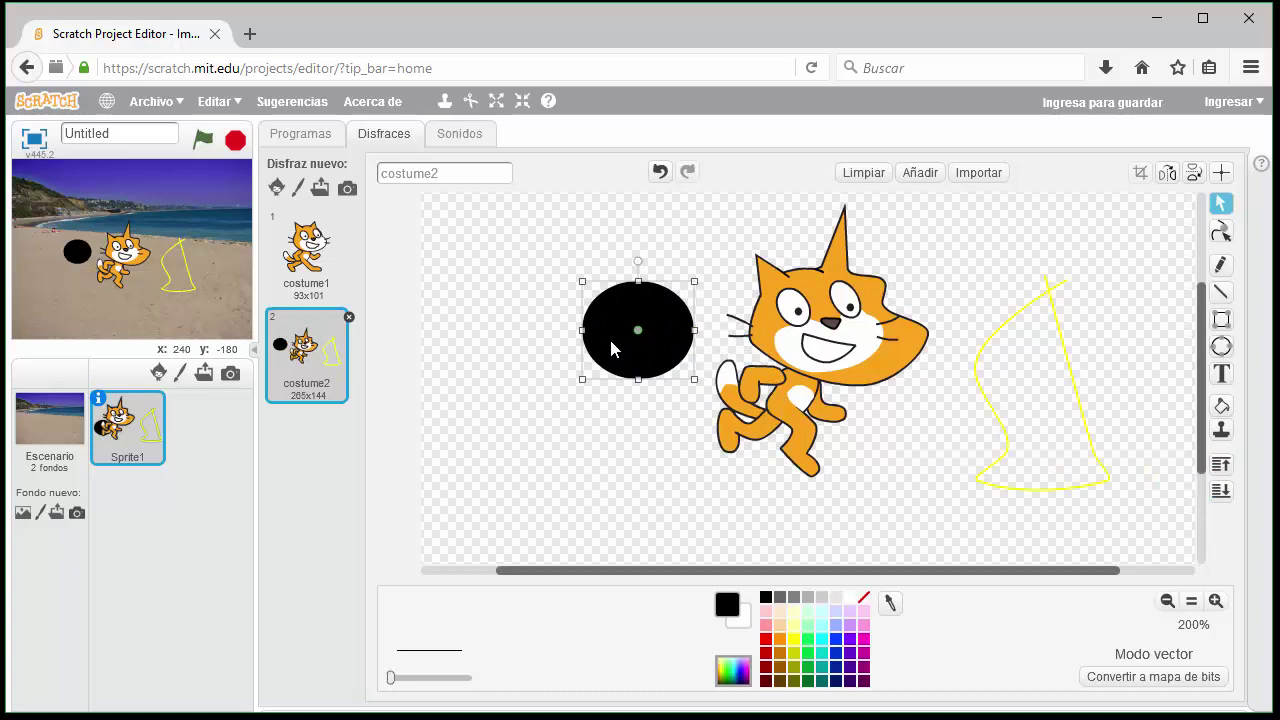
# - Duplicate the cat and place the copy to its right, over the yellow outline
pyautogui.click(1221, 429)
pyautogui.click(810, 360)
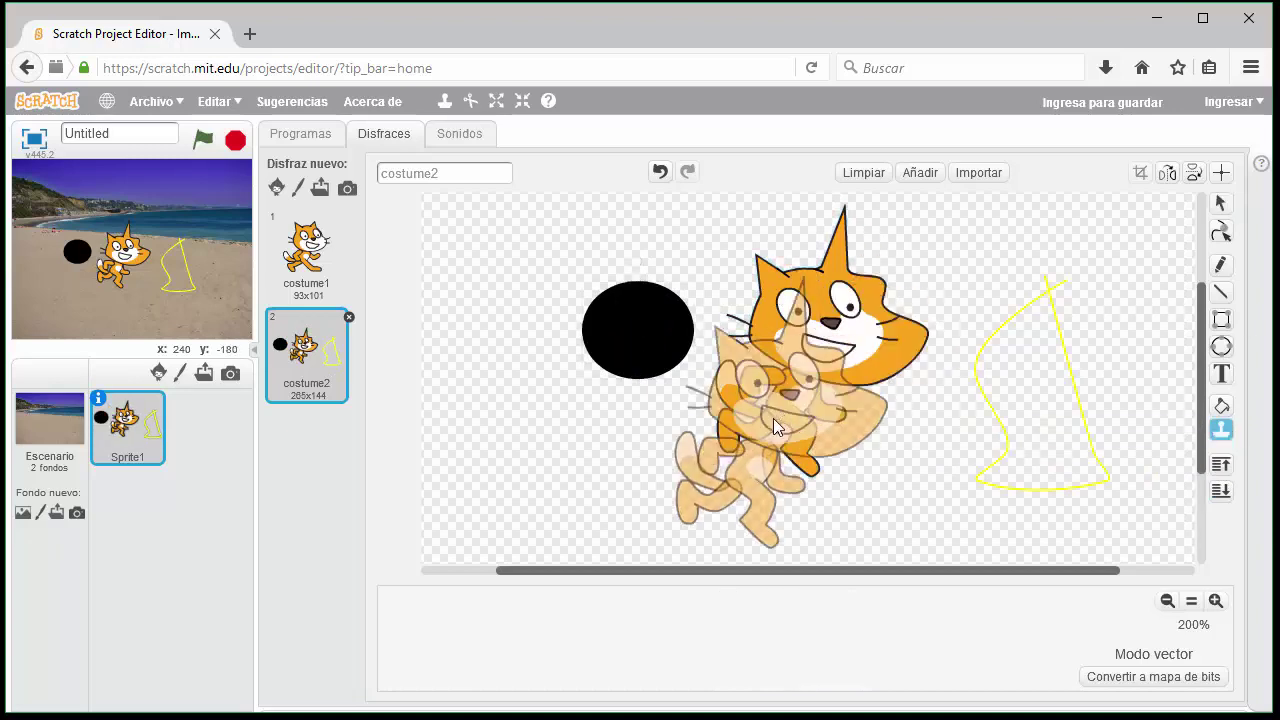
pyautogui.click(1072, 462)
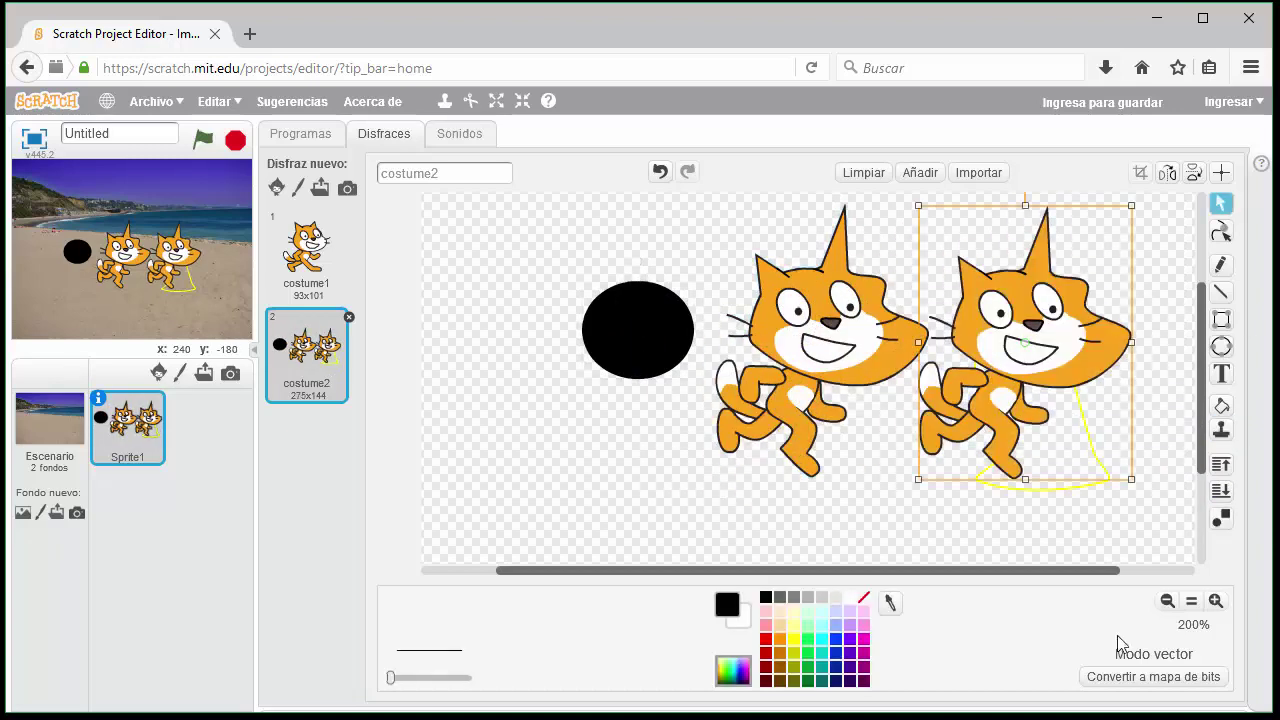
# - Delete the cat copy, the yellow outline and the black ellipse, leaving only the original cat in the costume
pyautogui.click(1164, 600)
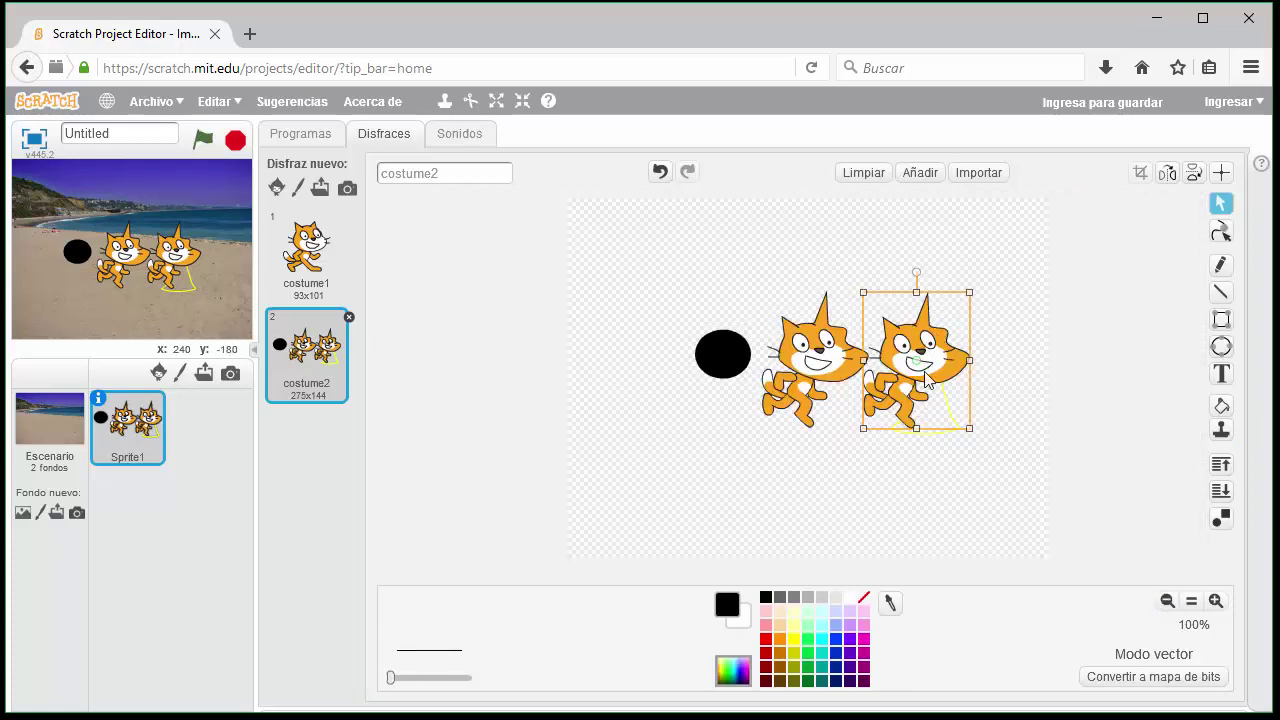
pyautogui.press('Delete')
pyautogui.moveTo(905, 307); pyautogui.dragTo(966, 486)
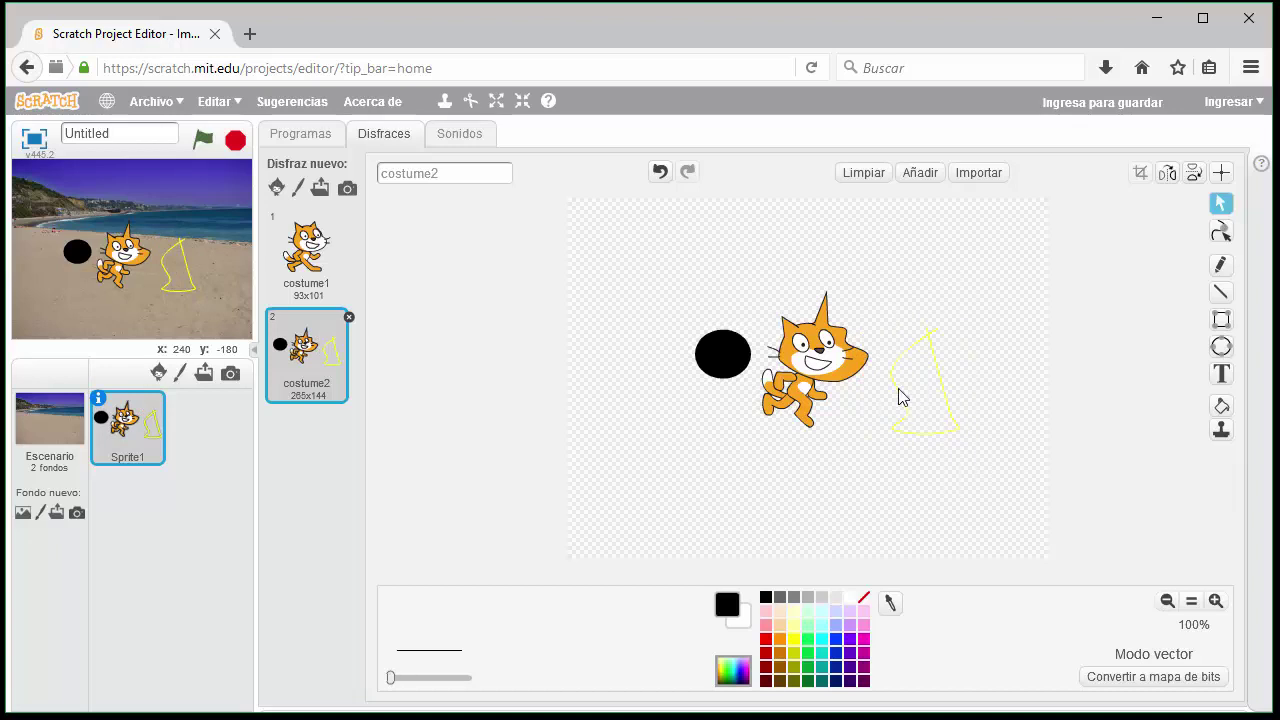
pyautogui.moveTo(881, 291); pyautogui.dragTo(975, 462)
pyautogui.press('Delete')
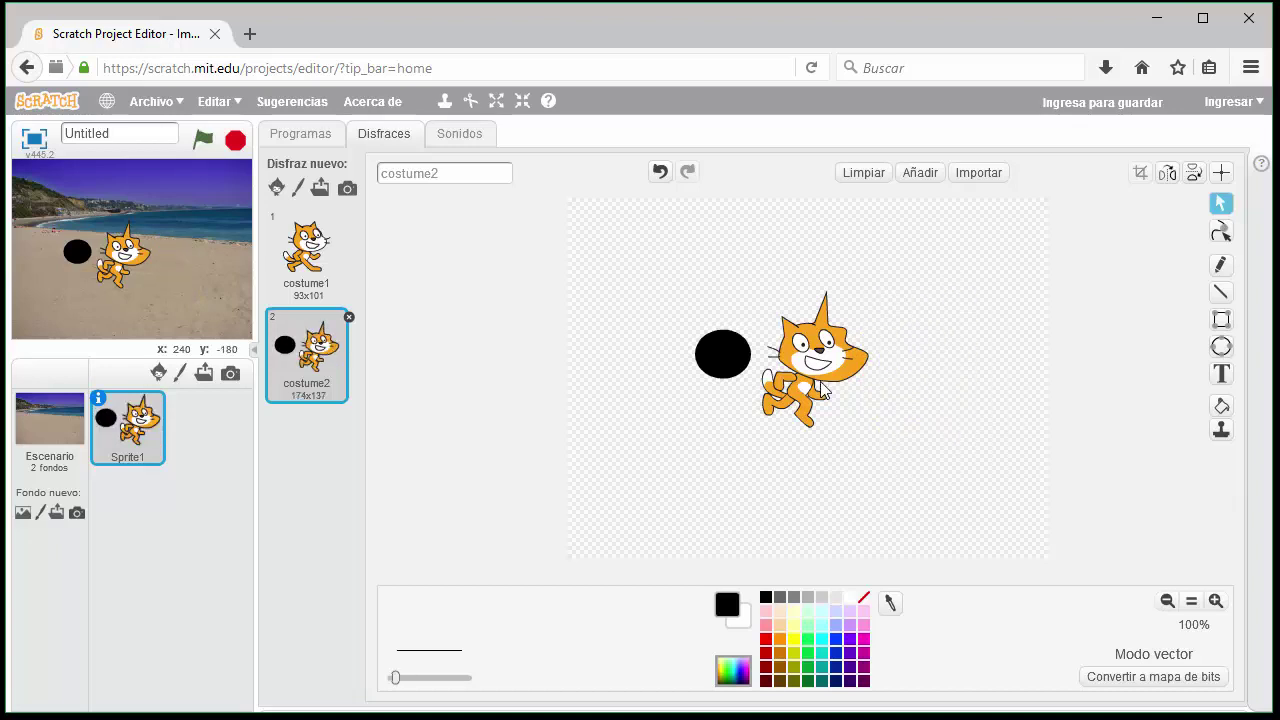
pyautogui.click(712, 368)
pyautogui.press('Delete')
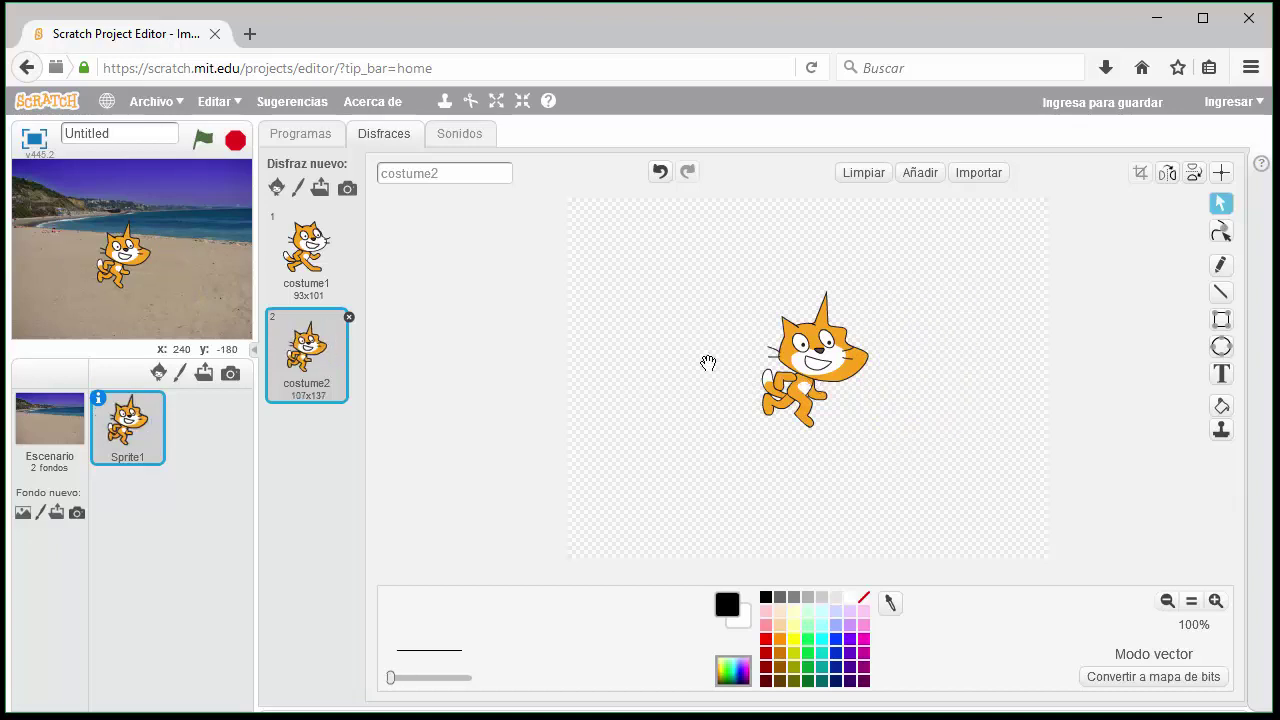
# - Move the cat to the lower-left part of the canvas and set the costume center on the cat's body
pyautogui.moveTo(815, 394); pyautogui.dragTo(636, 522)
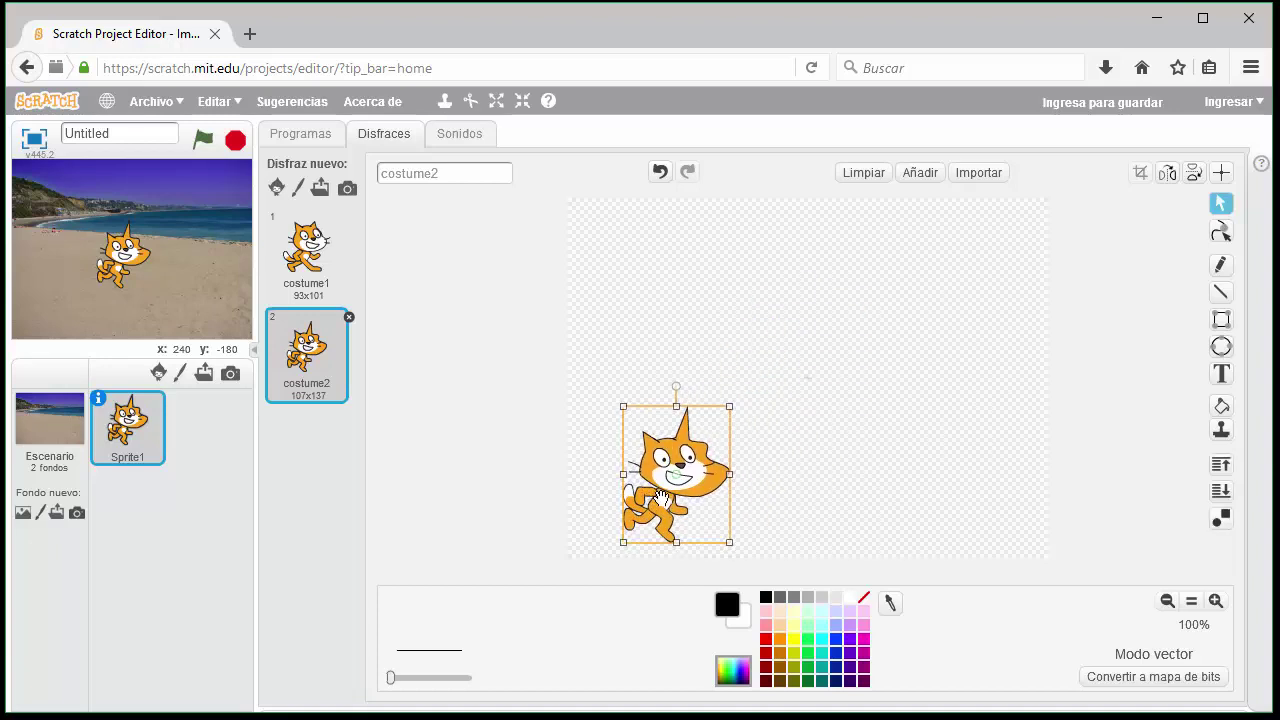
pyautogui.click(1222, 175)
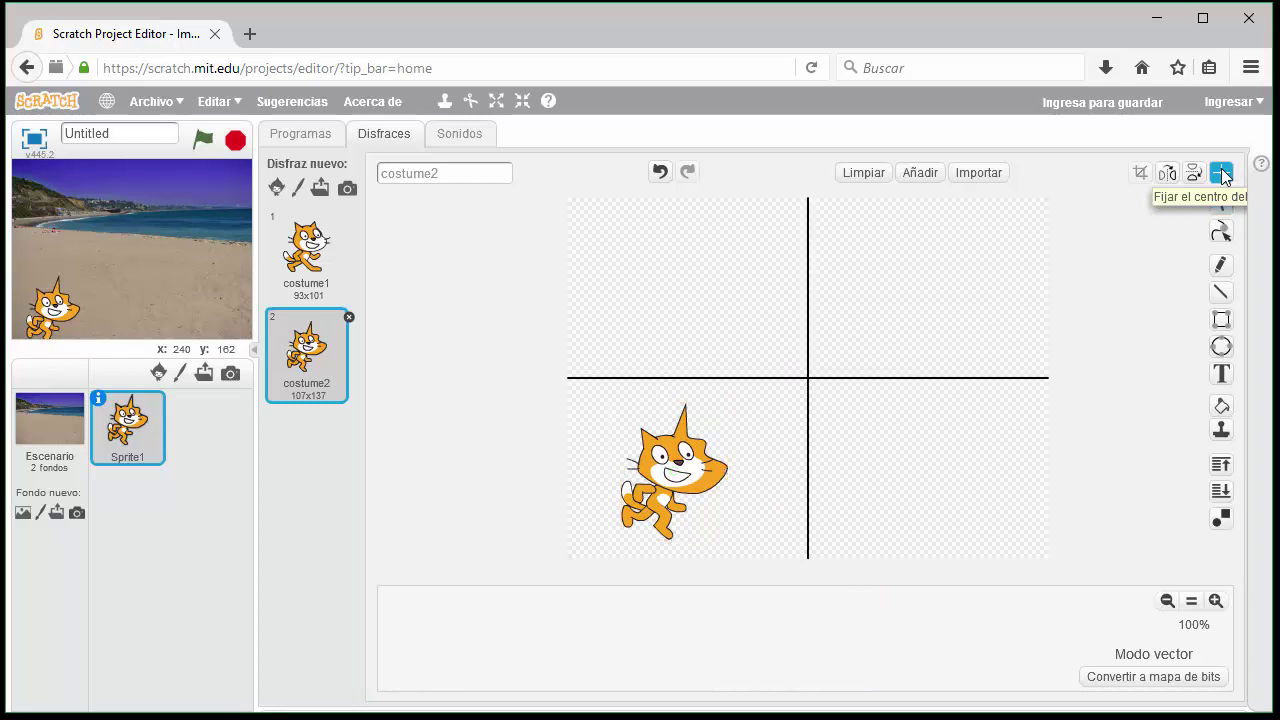
pyautogui.moveTo(812, 386); pyautogui.dragTo(670, 494)
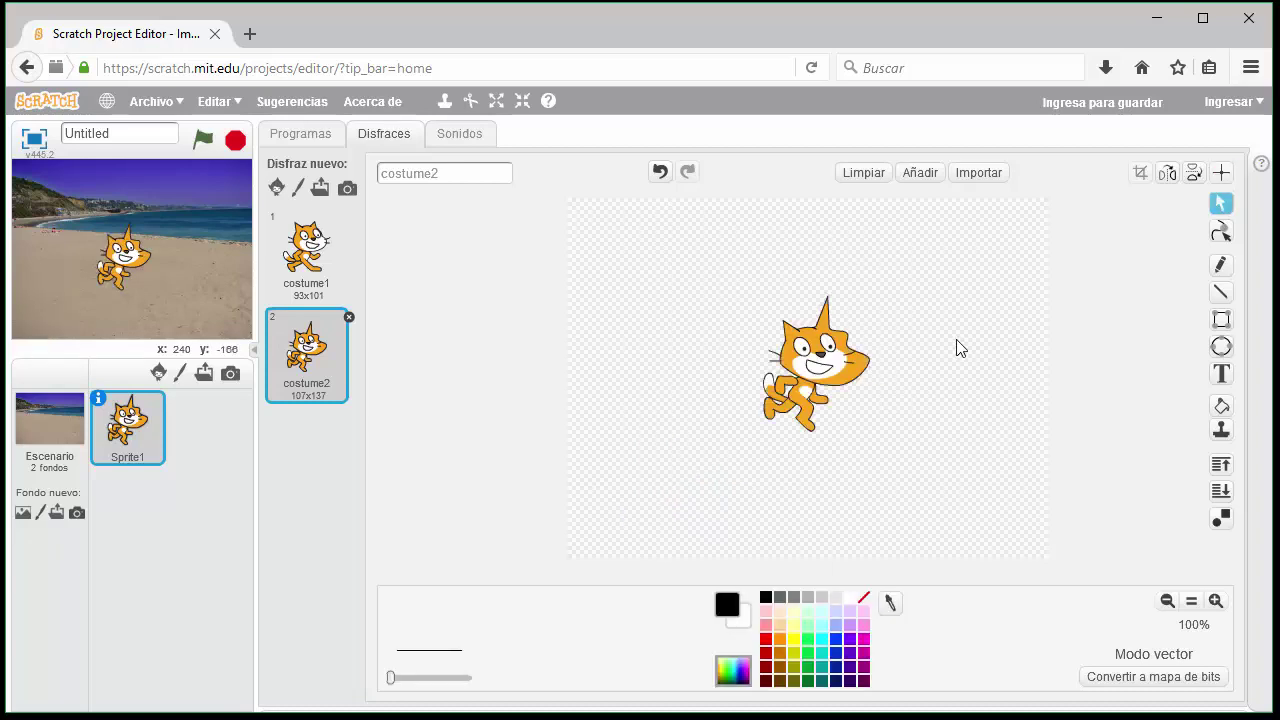